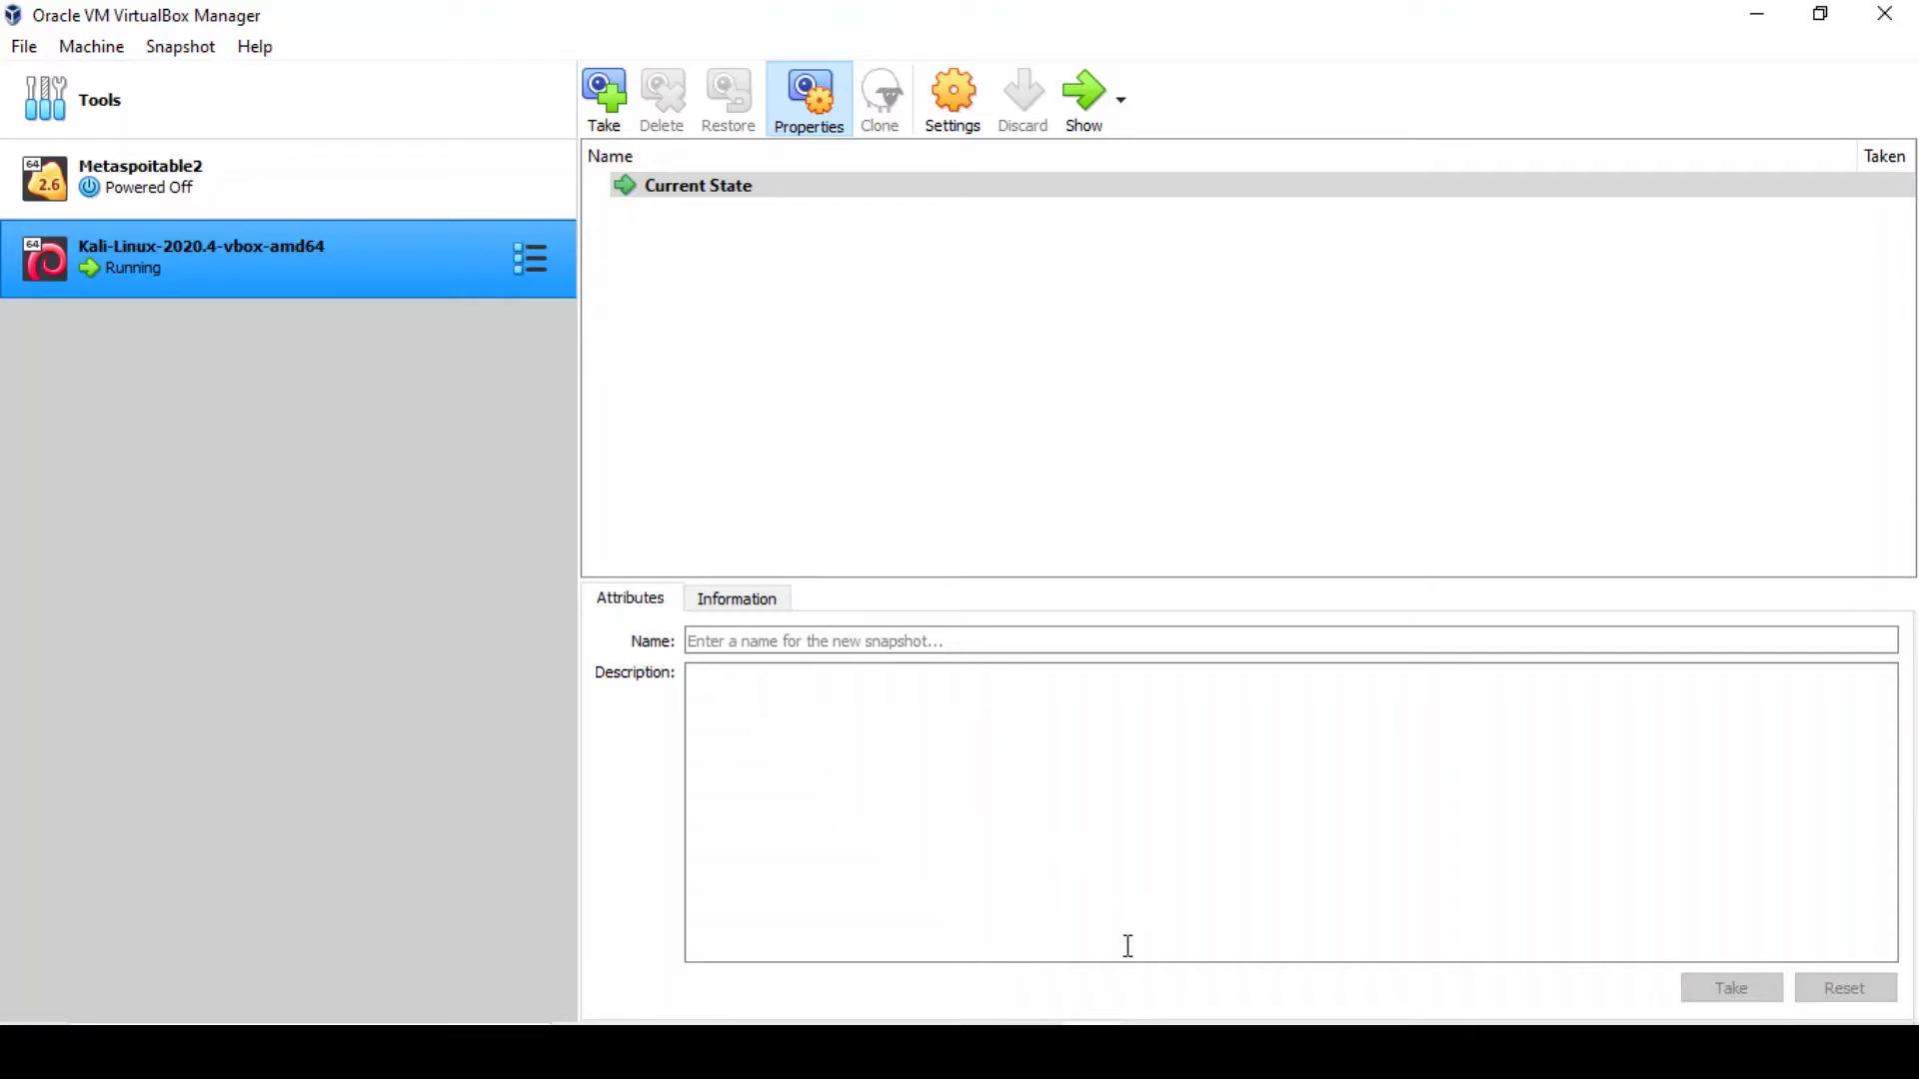
Step: Open a new Kali terminal and recall the earlier apt update and upgrade command from history
{"action": "key", "text": "alt+Tab"}
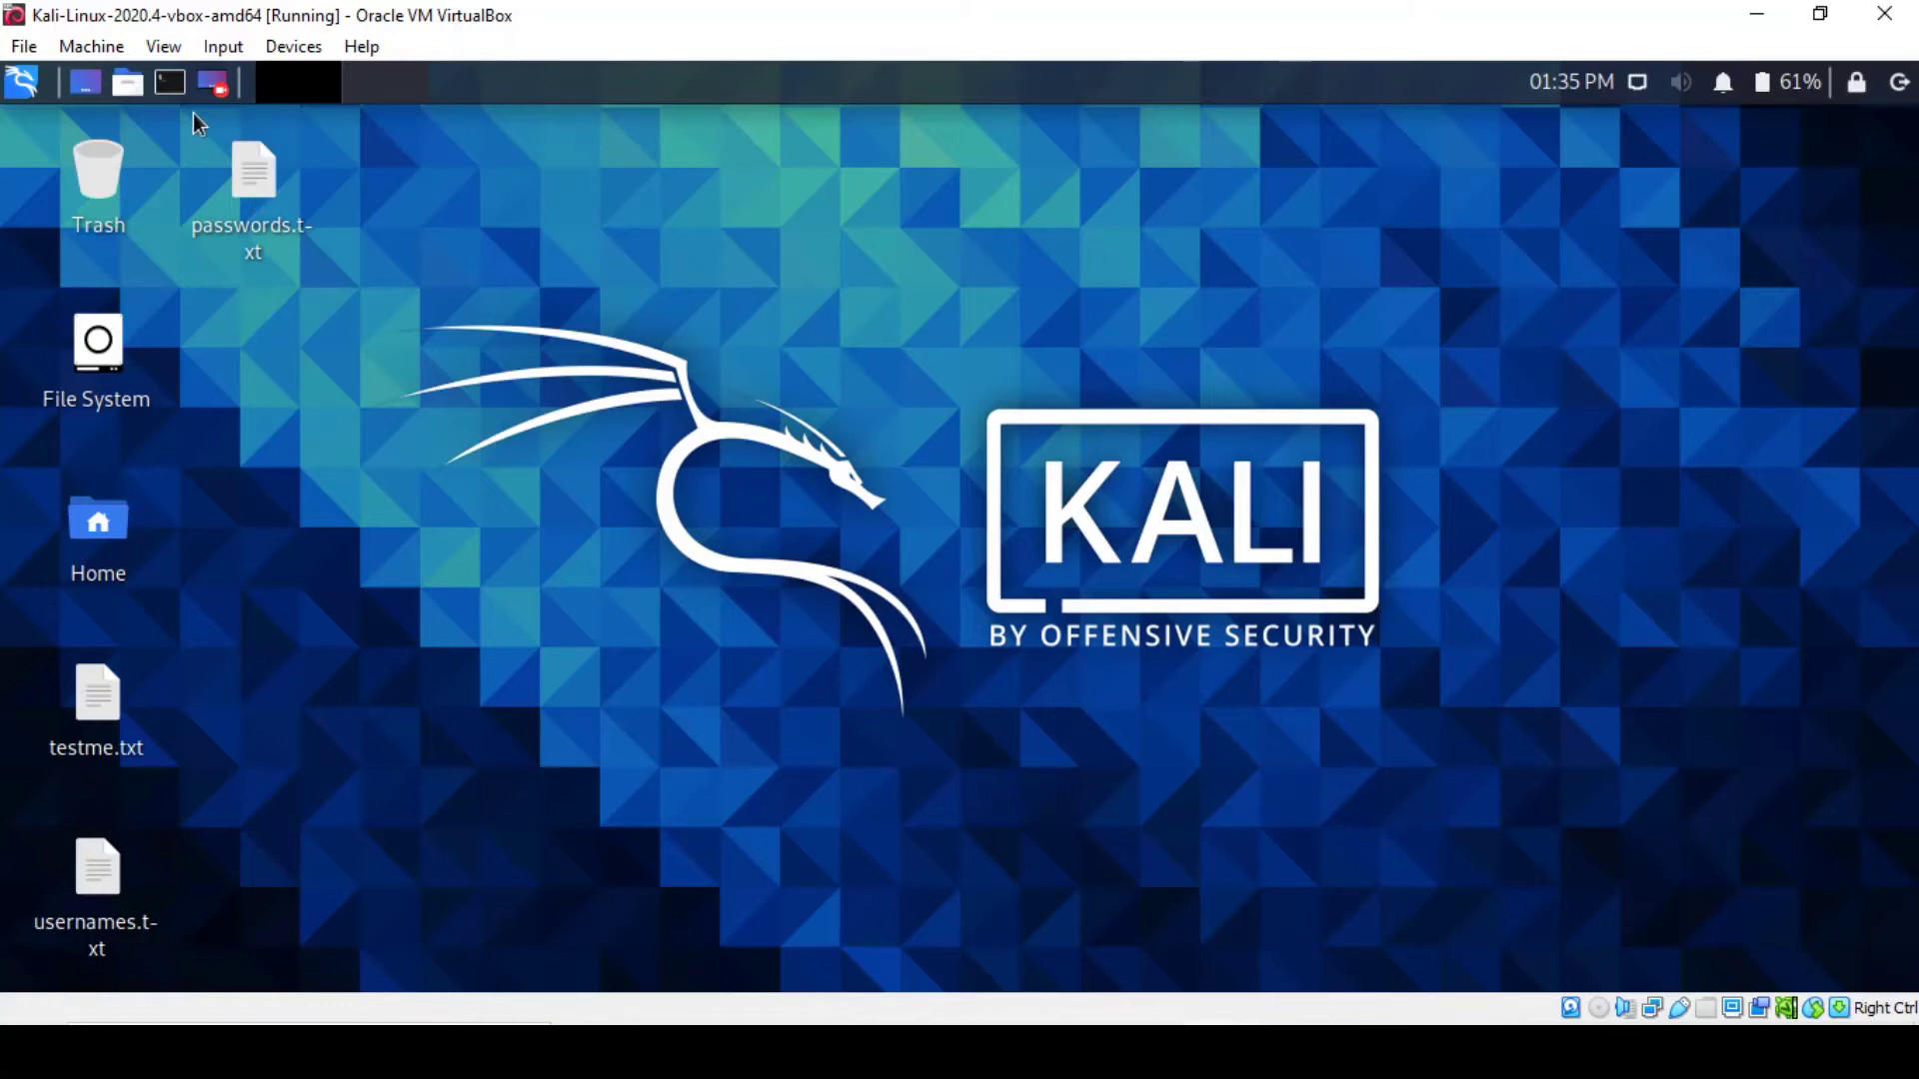
{"action": "left_click", "coordinate": [171, 82]}
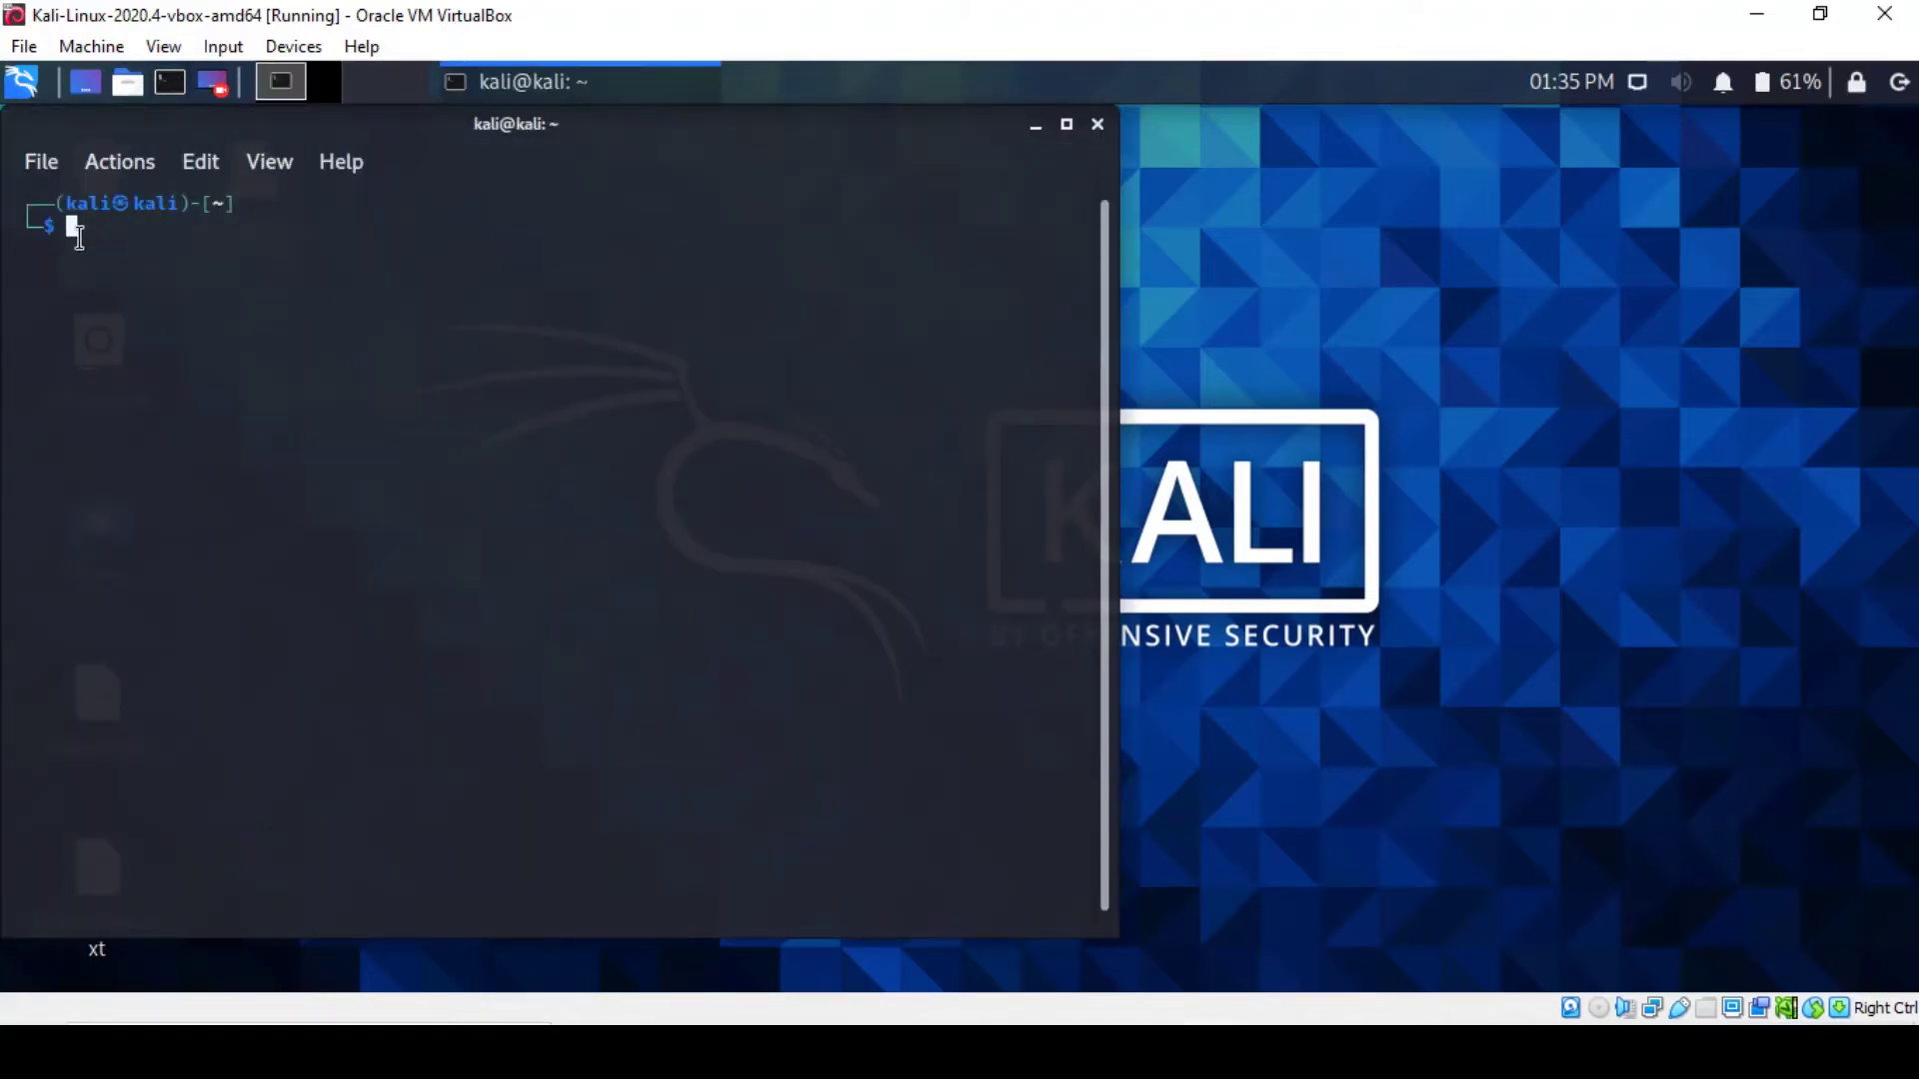
{"action": "key", "text": "ctrl+r"}
{"action": "type", "text": "ap"}
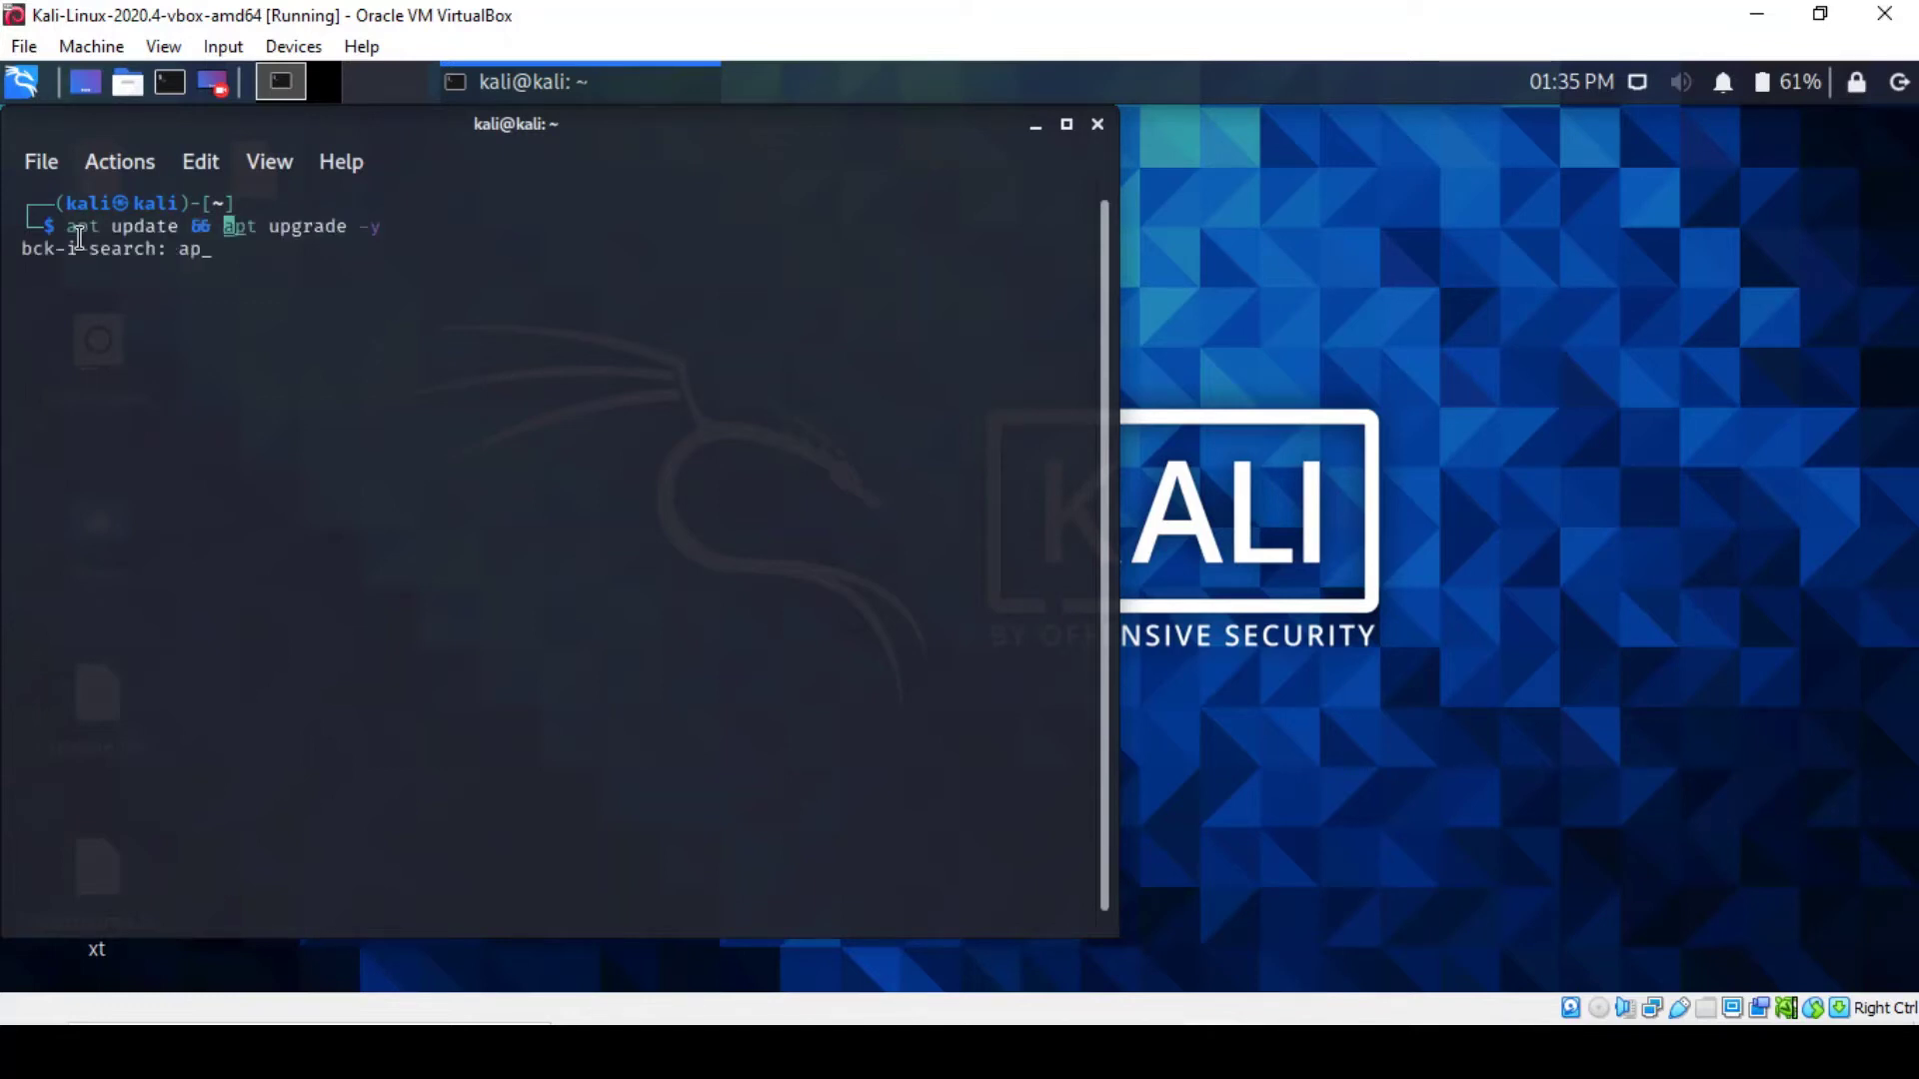
{"action": "key", "text": "End"}
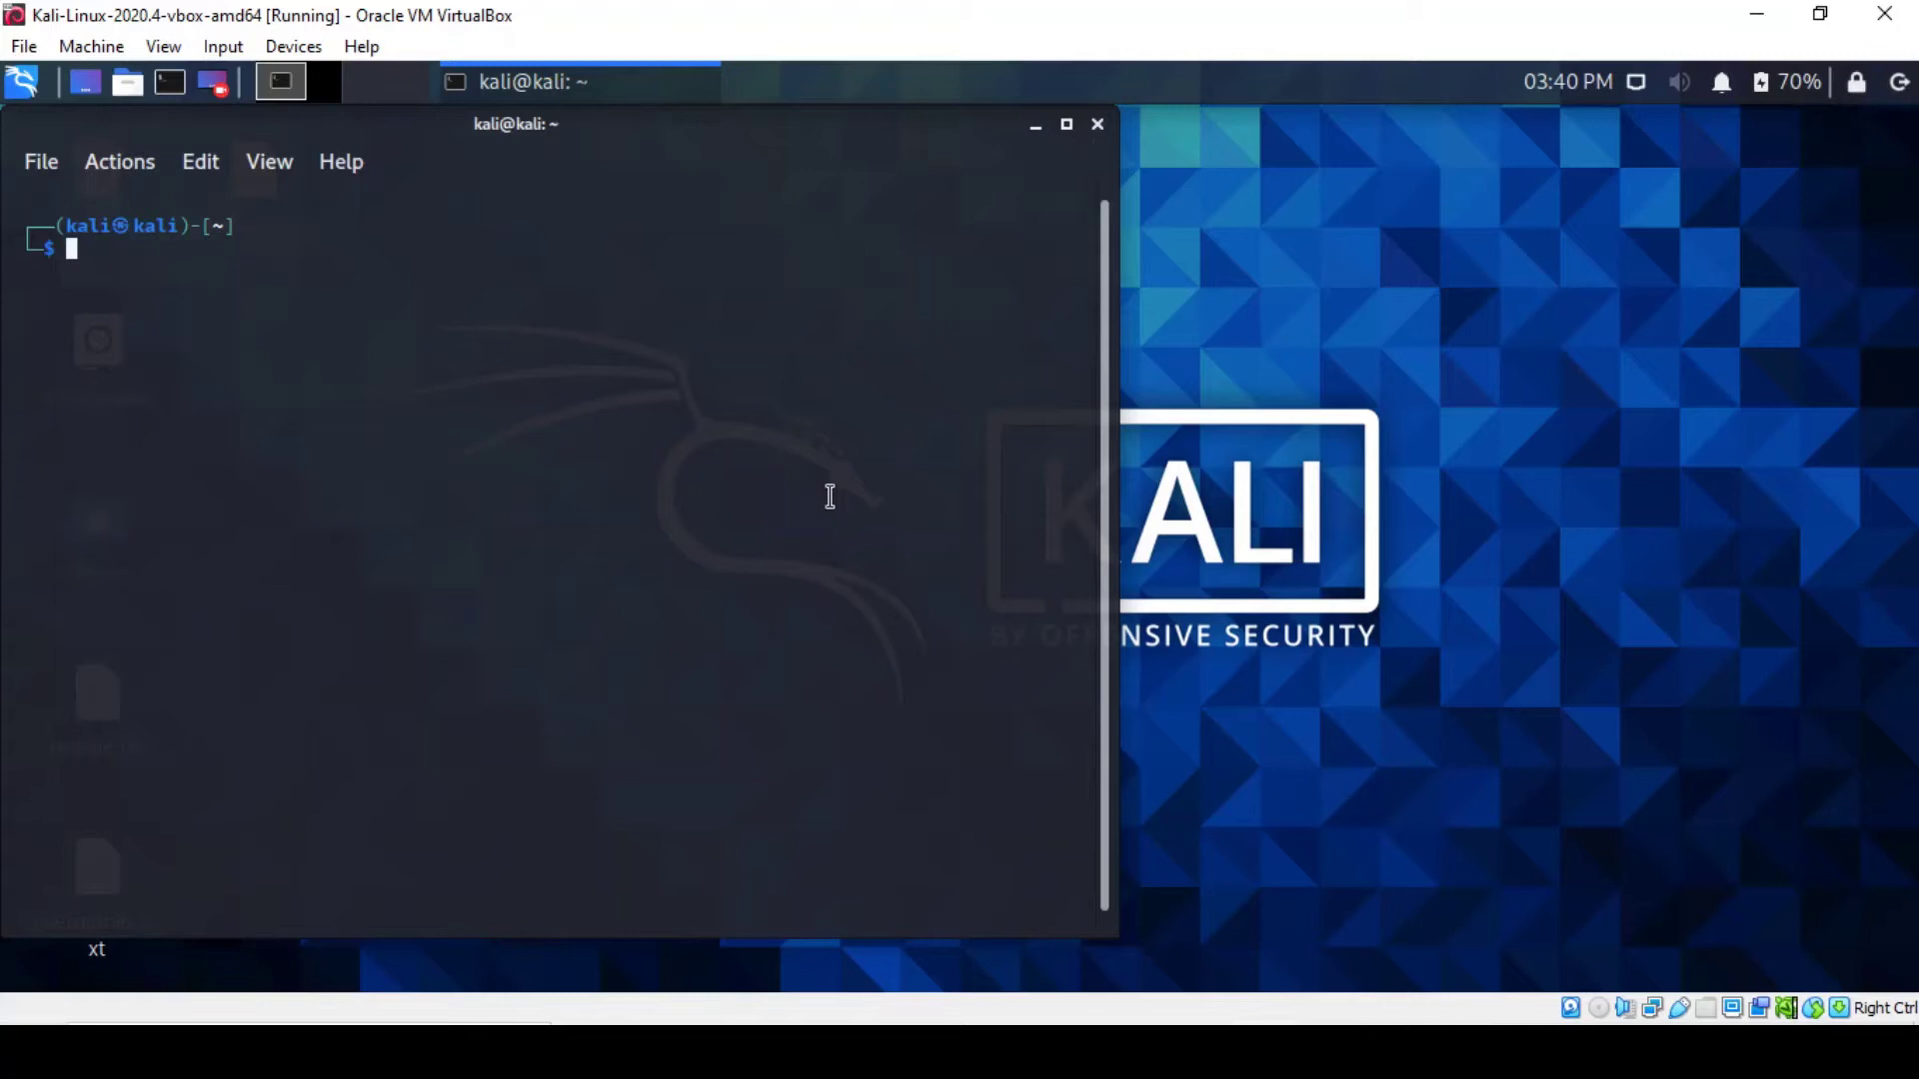
{"action": "type", "text": "c"}
{"action": "type", "text": "a"}
{"action": "type", "text": "p"}
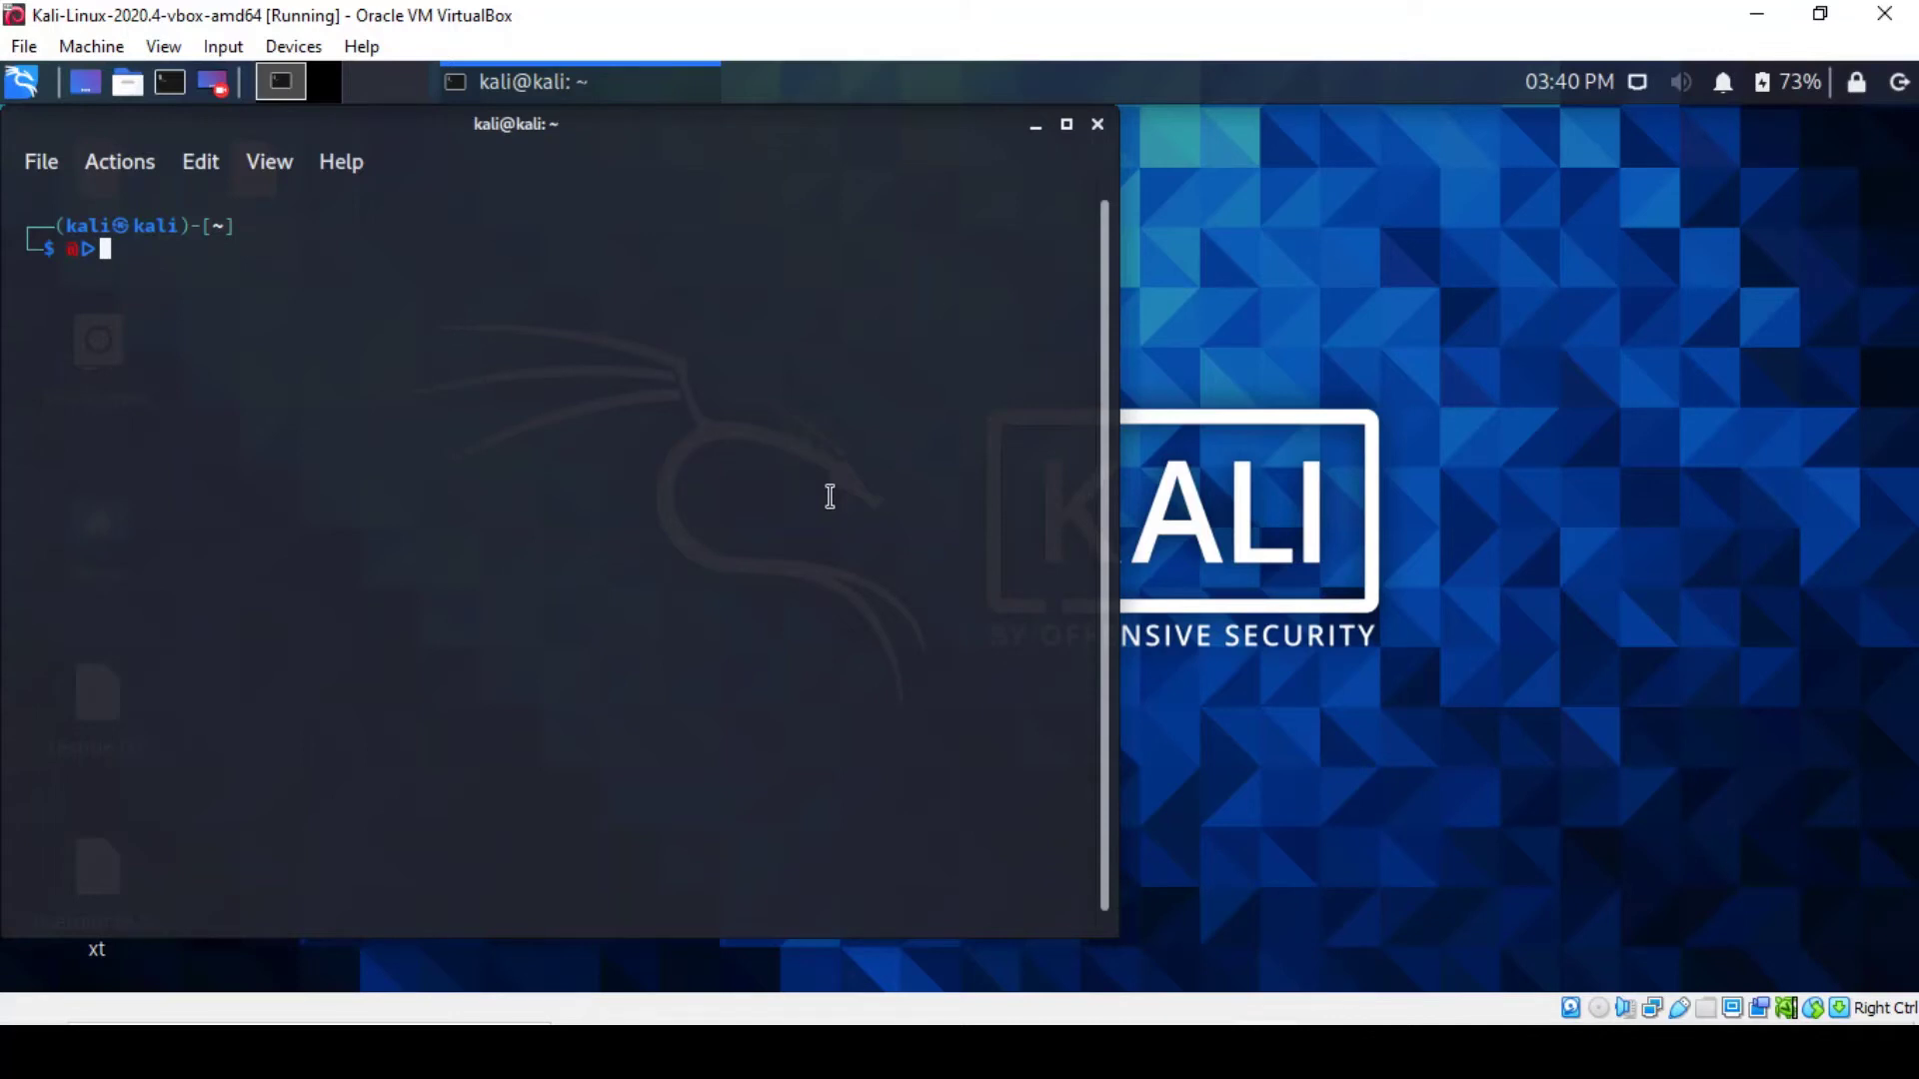
Step: Erase the stray characters left at the terminal prompt after the upgrade
{"action": "key", "text": "BackSpace"}
{"action": "key", "text": "BackSpace"}
Step: Recall and run localectl status, showing the en_US.UTF-8 locale and US layout
{"action": "key", "text": "ctrl+r"}
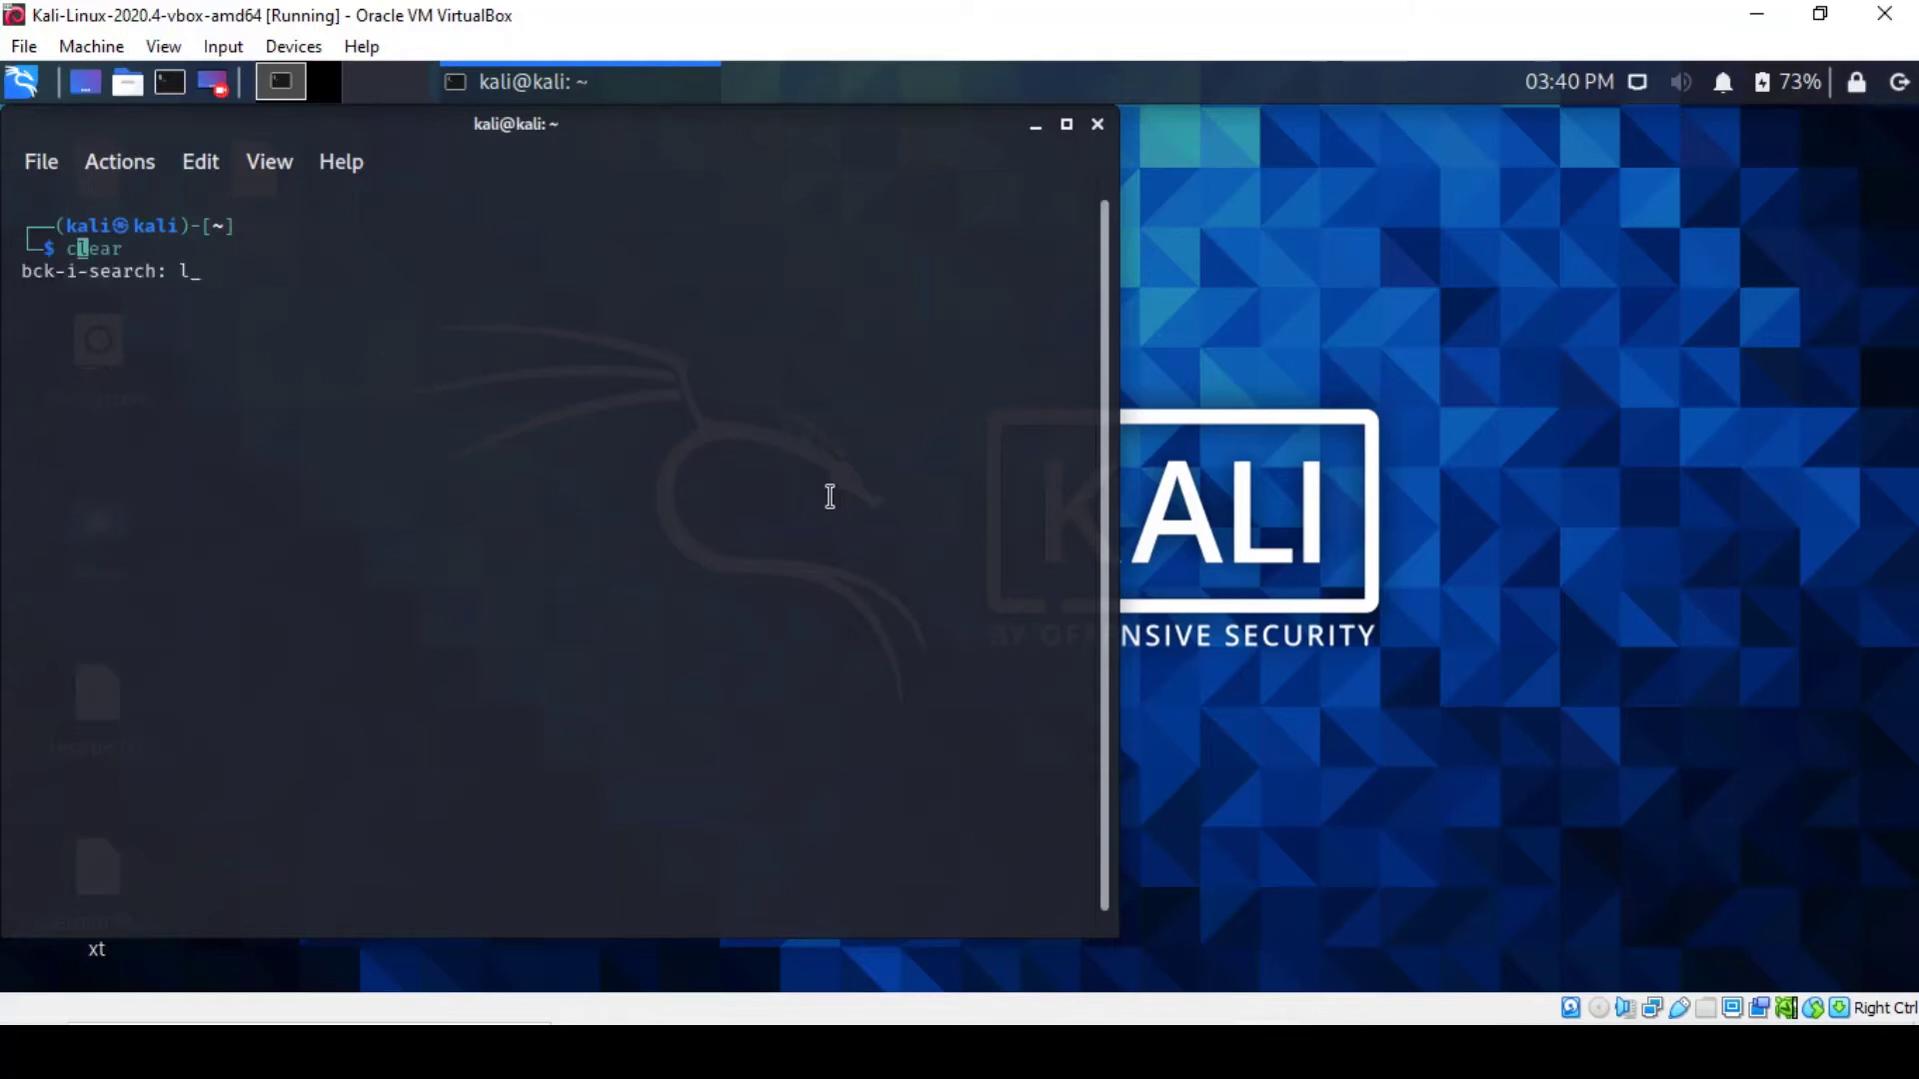
{"action": "type", "text": "localectl status"}
{"action": "key", "text": "End"}
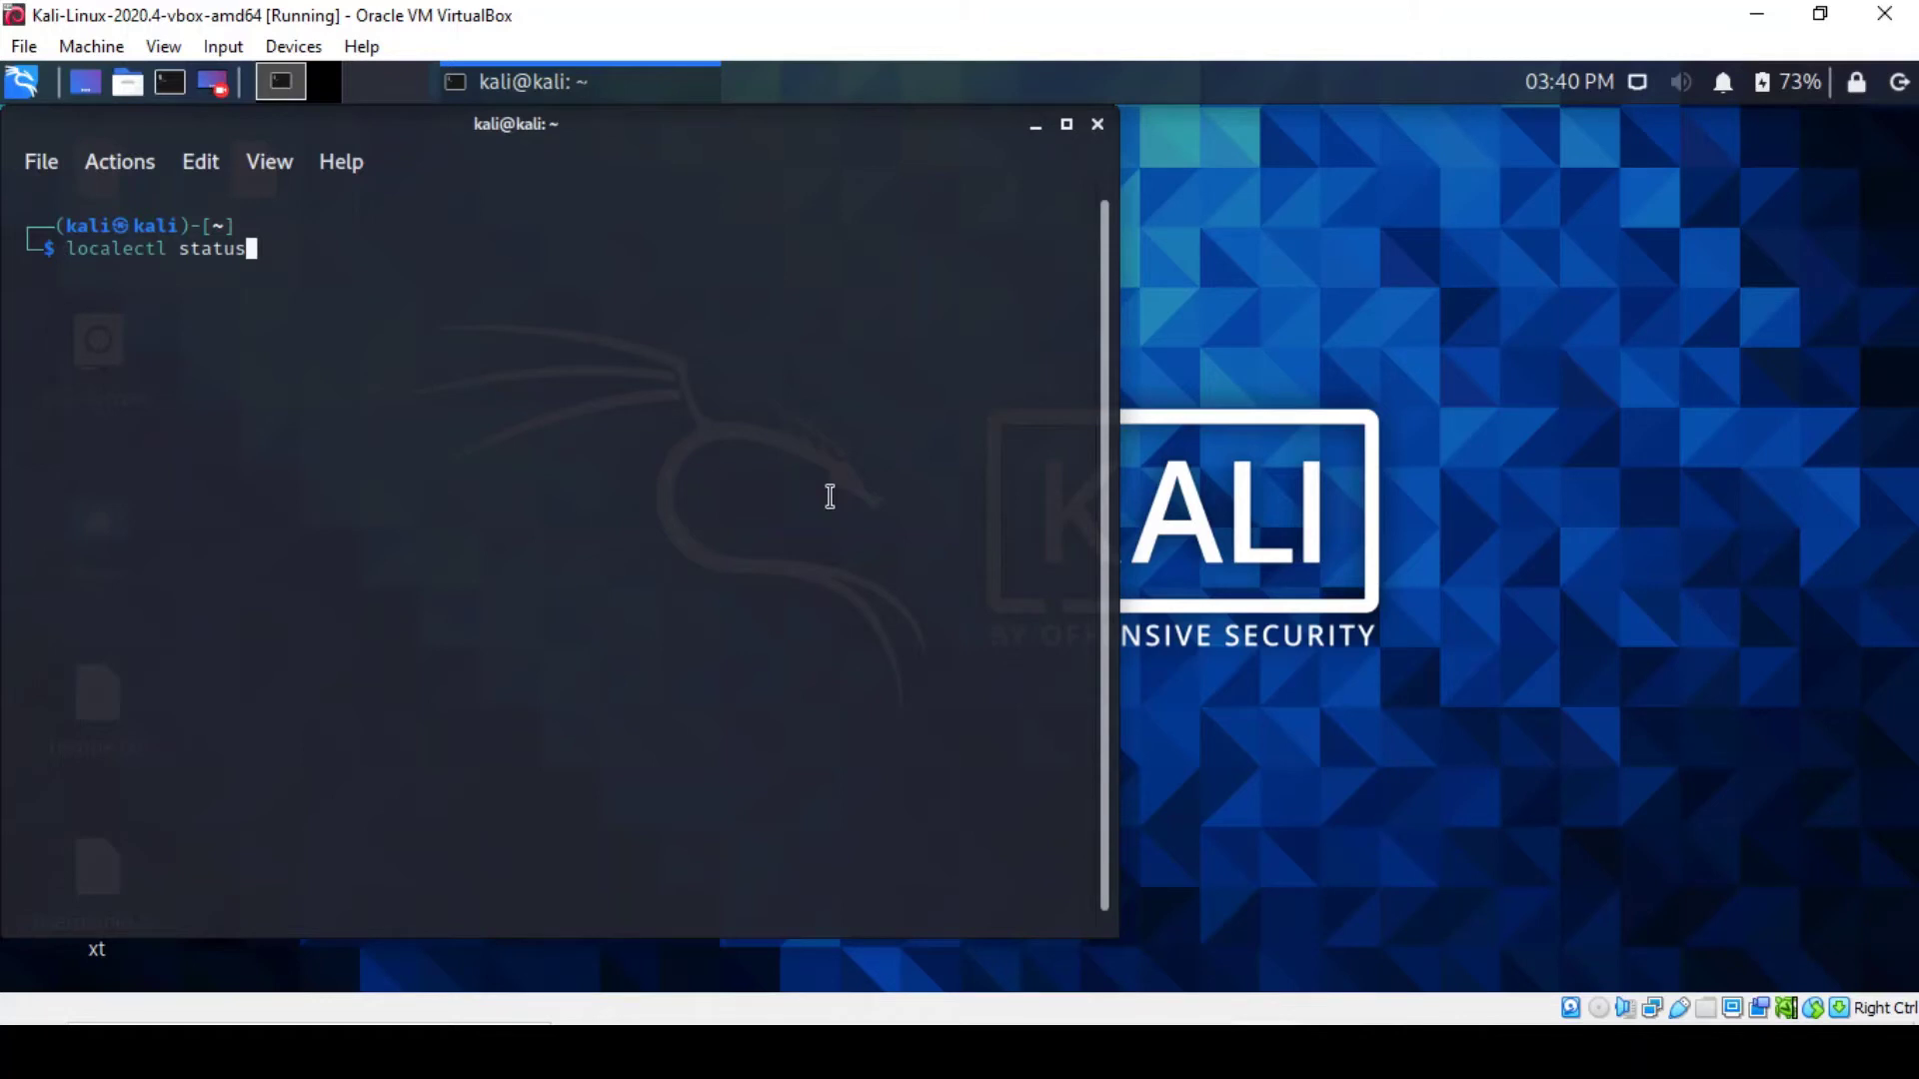
{"action": "key", "text": "Return"}
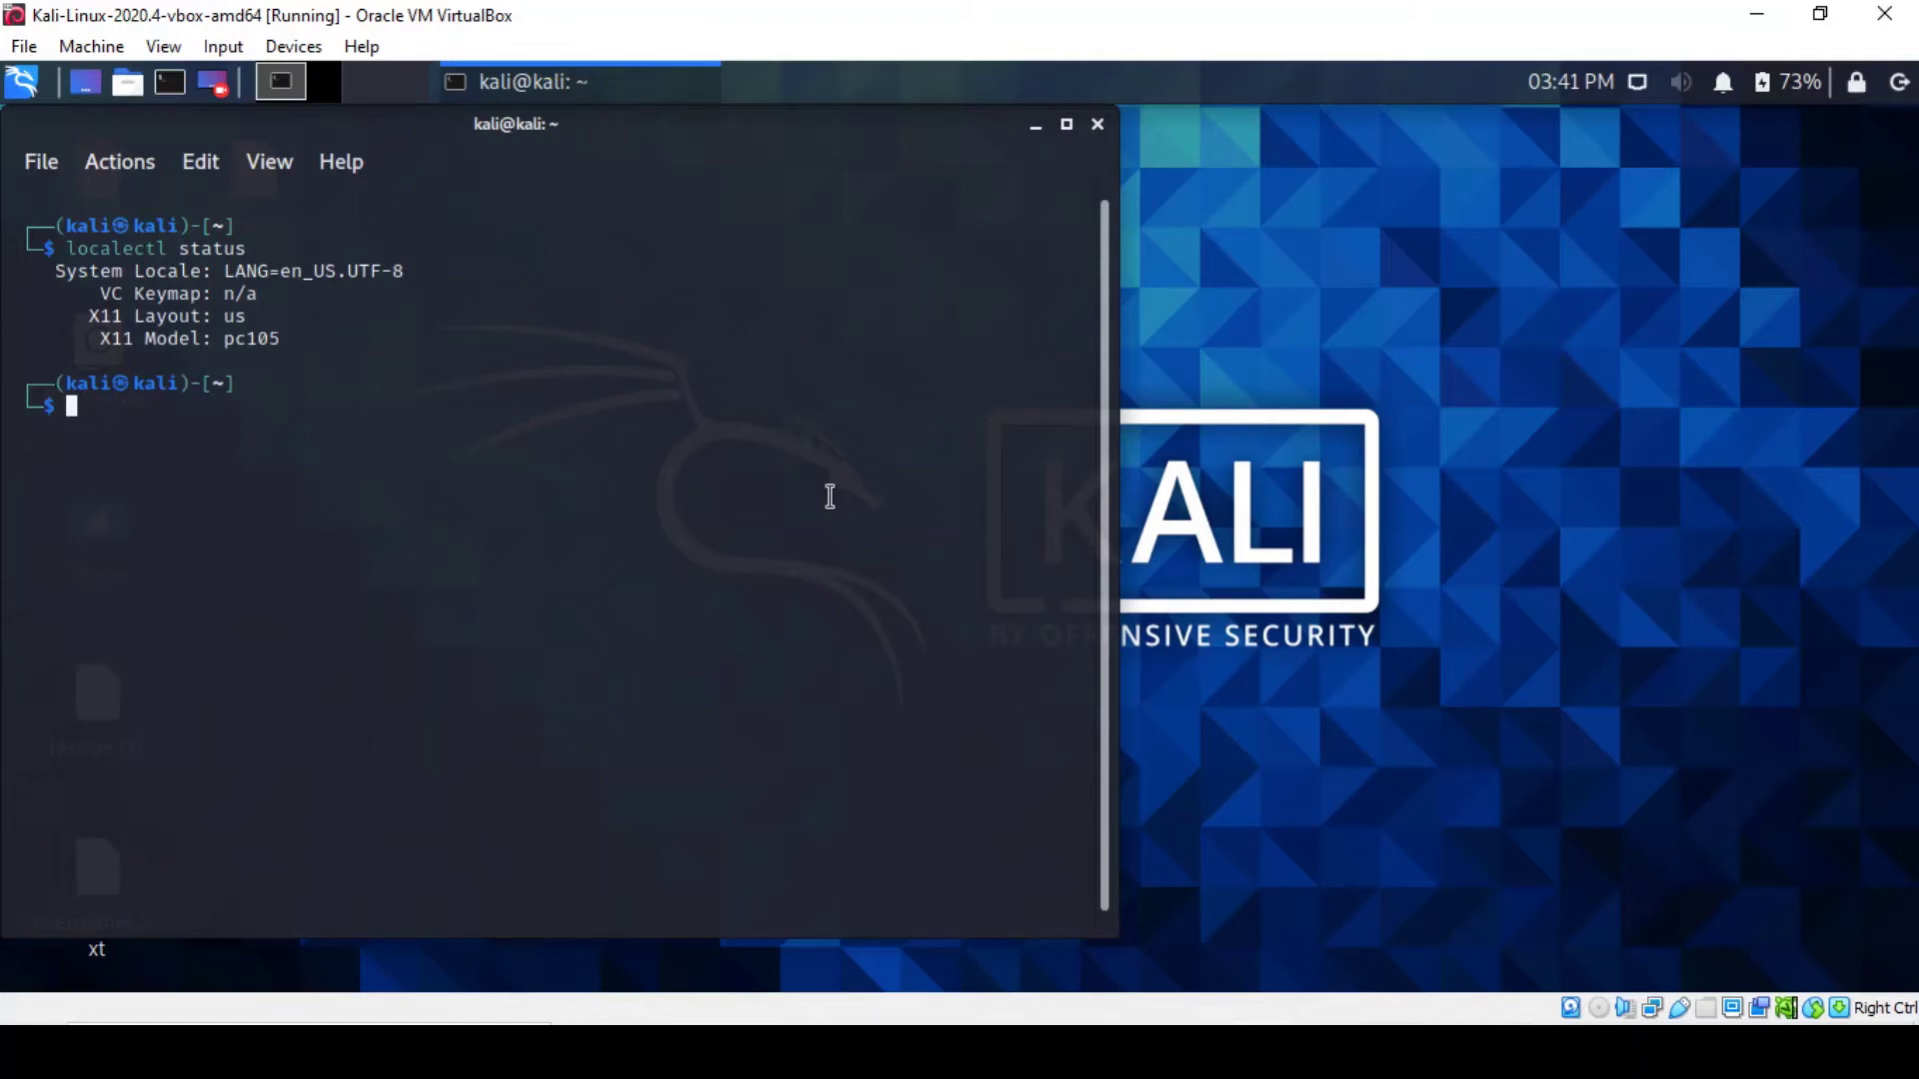
Step: Open the Xfce Keyboard settings at the Layout tab from the applications menu
{"action": "left_click", "coordinate": [22, 83]}
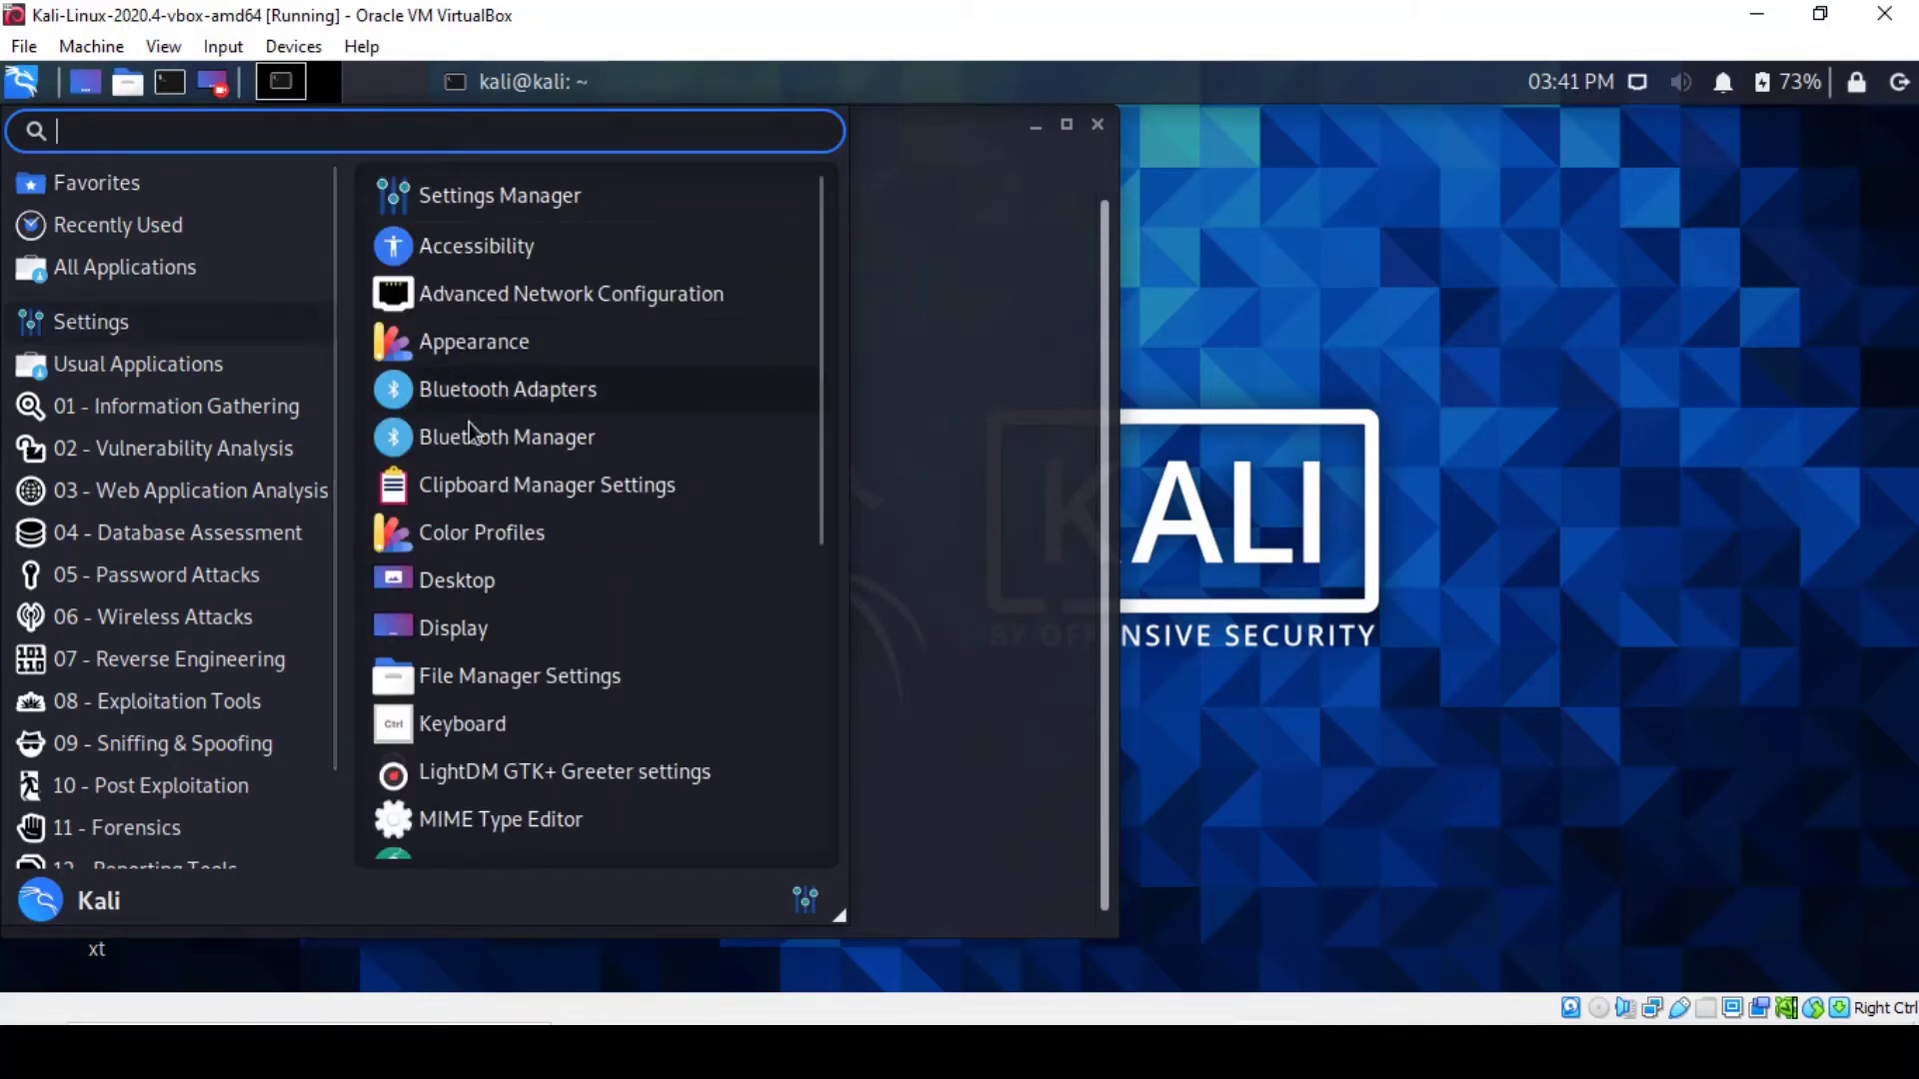
{"action": "left_click", "coordinate": [466, 728]}
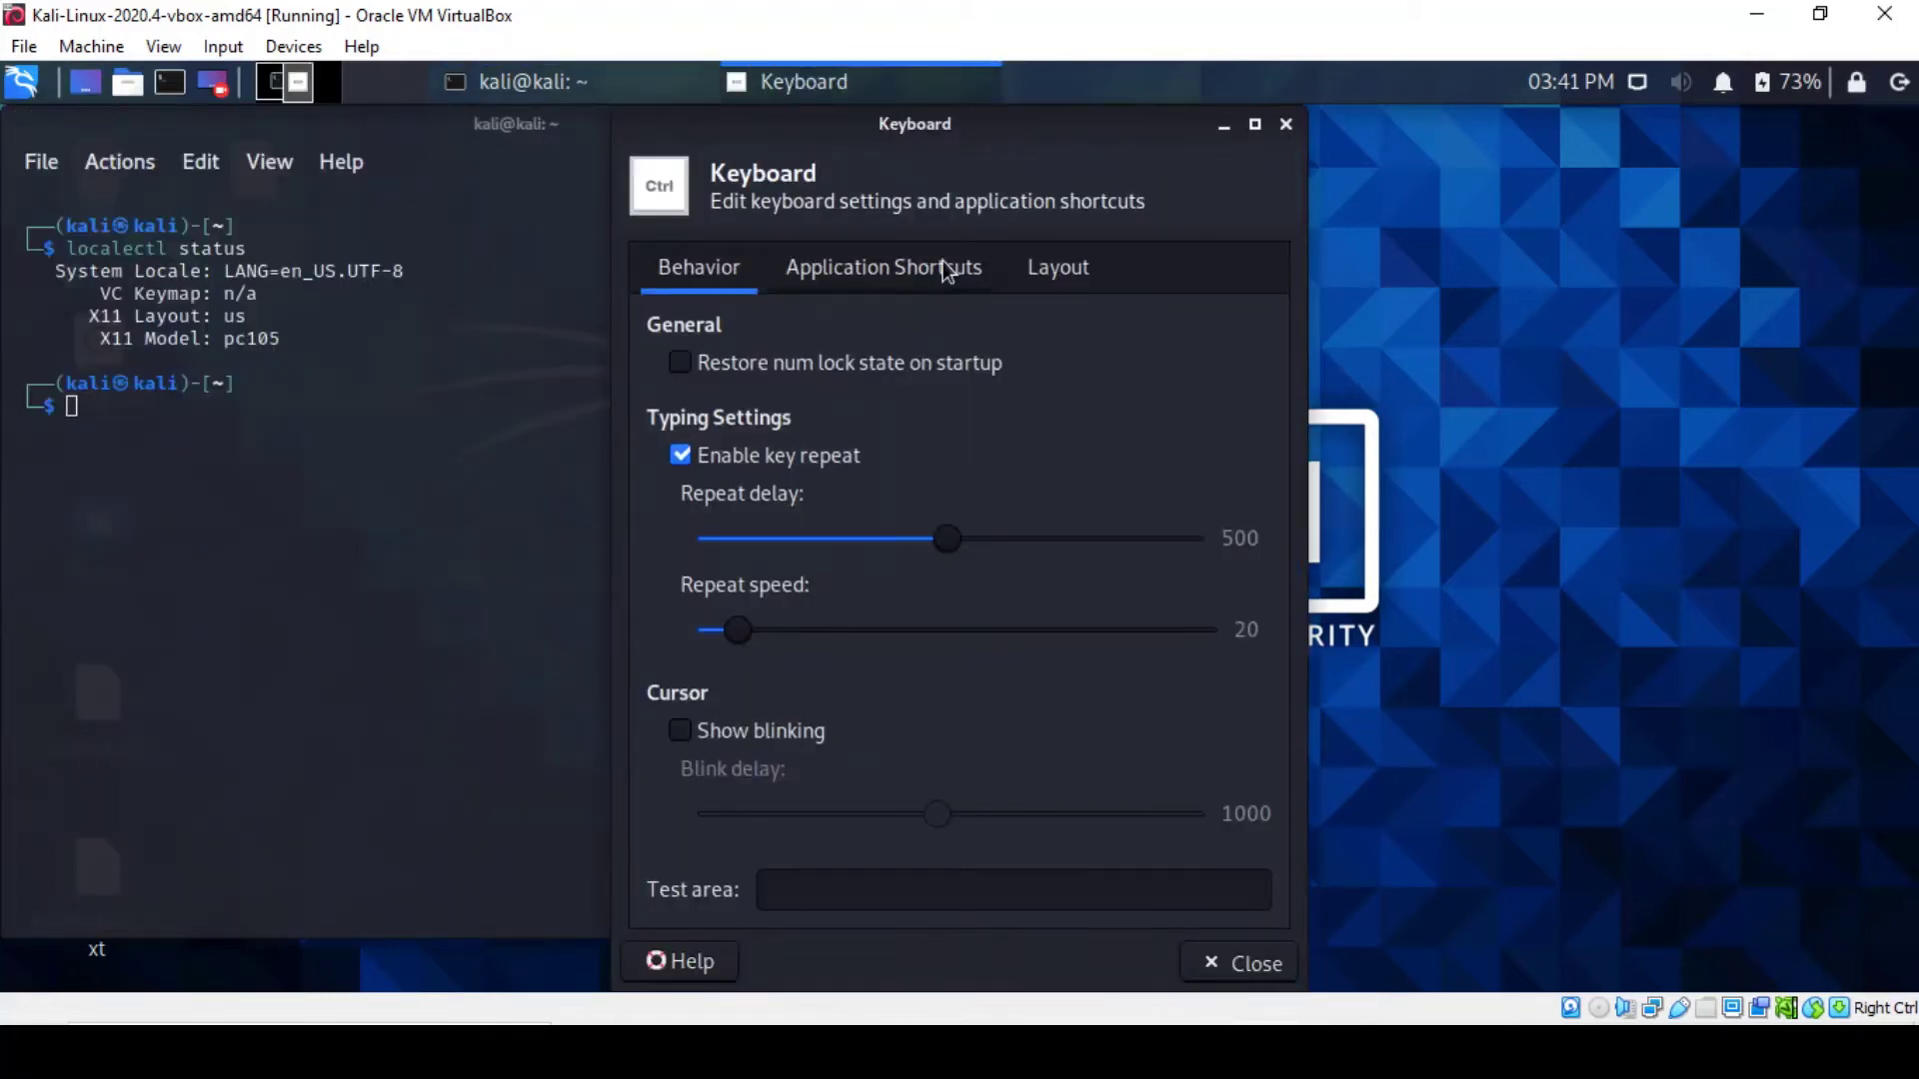
{"action": "left_click", "coordinate": [1058, 268]}
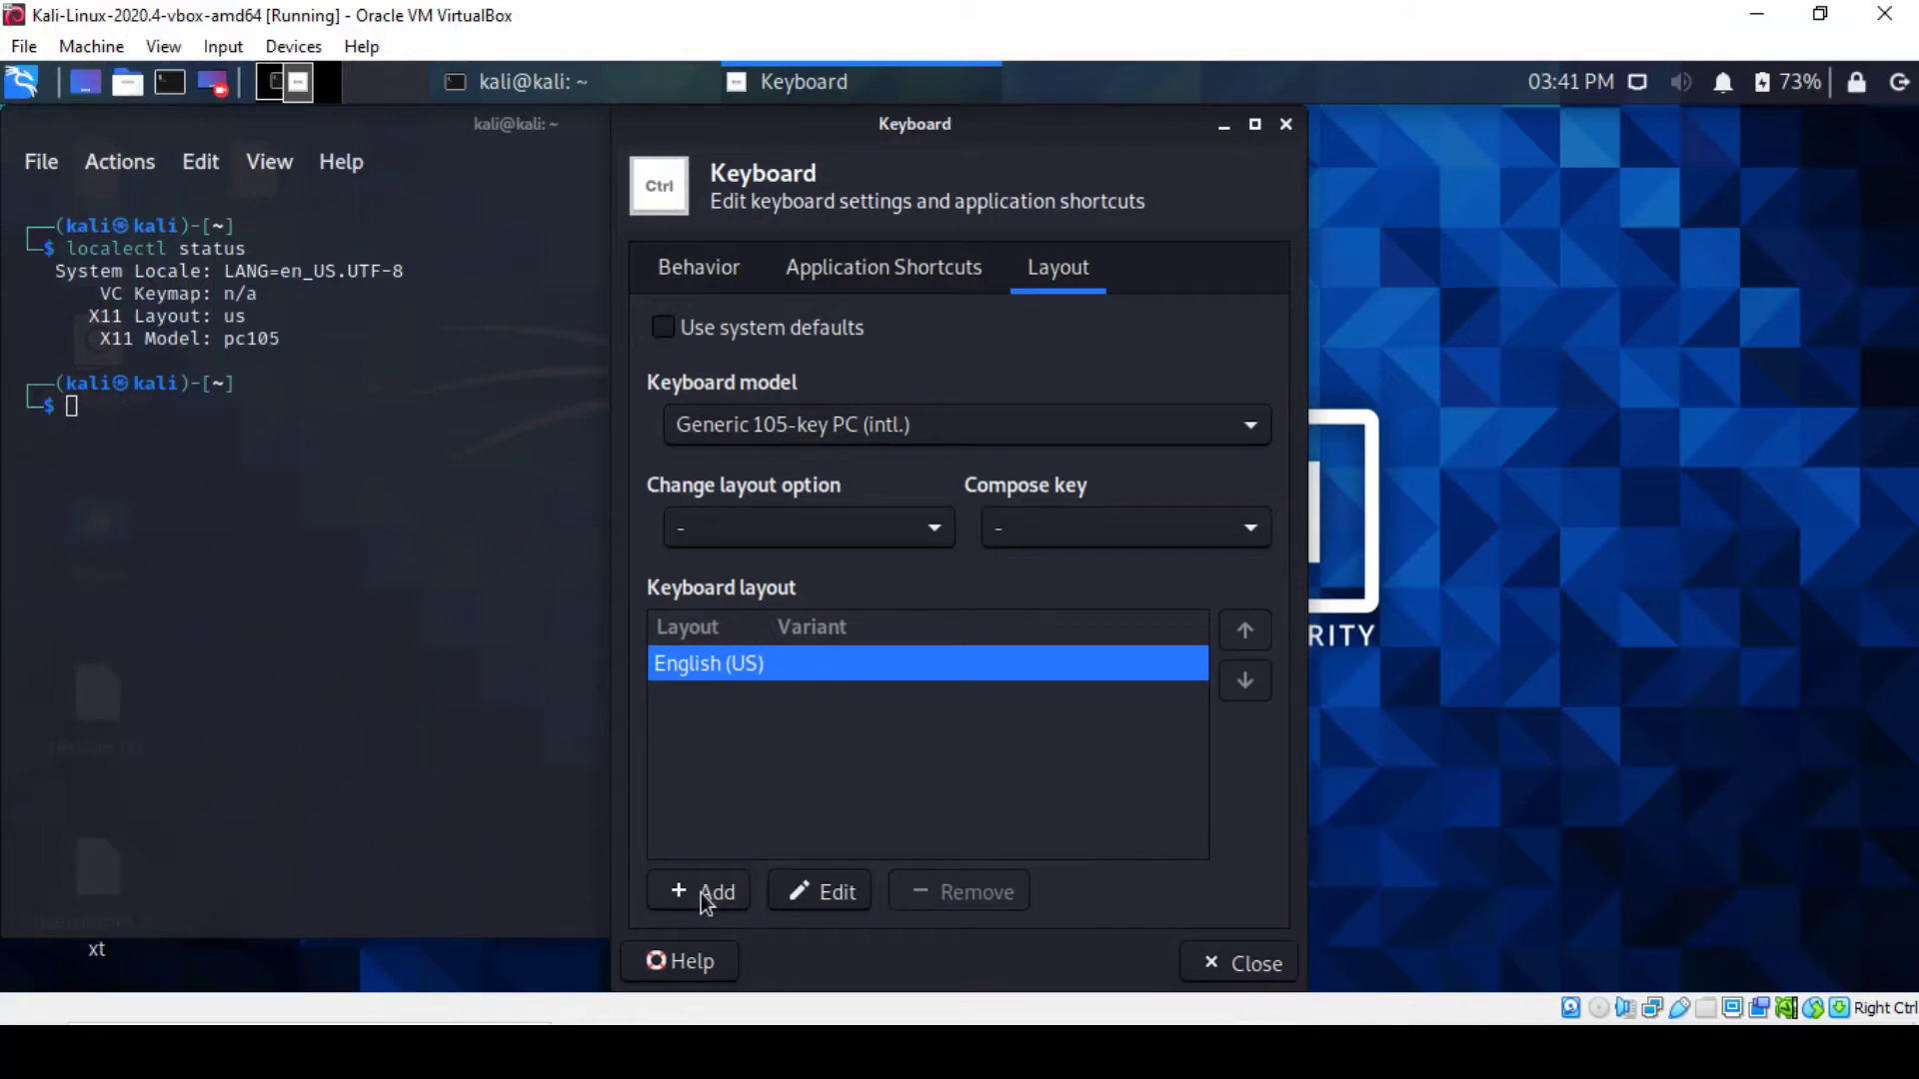
Step: Add the English (UK) layout, remove English (US), and close Keyboard settings
{"action": "left_click", "coordinate": [701, 892]}
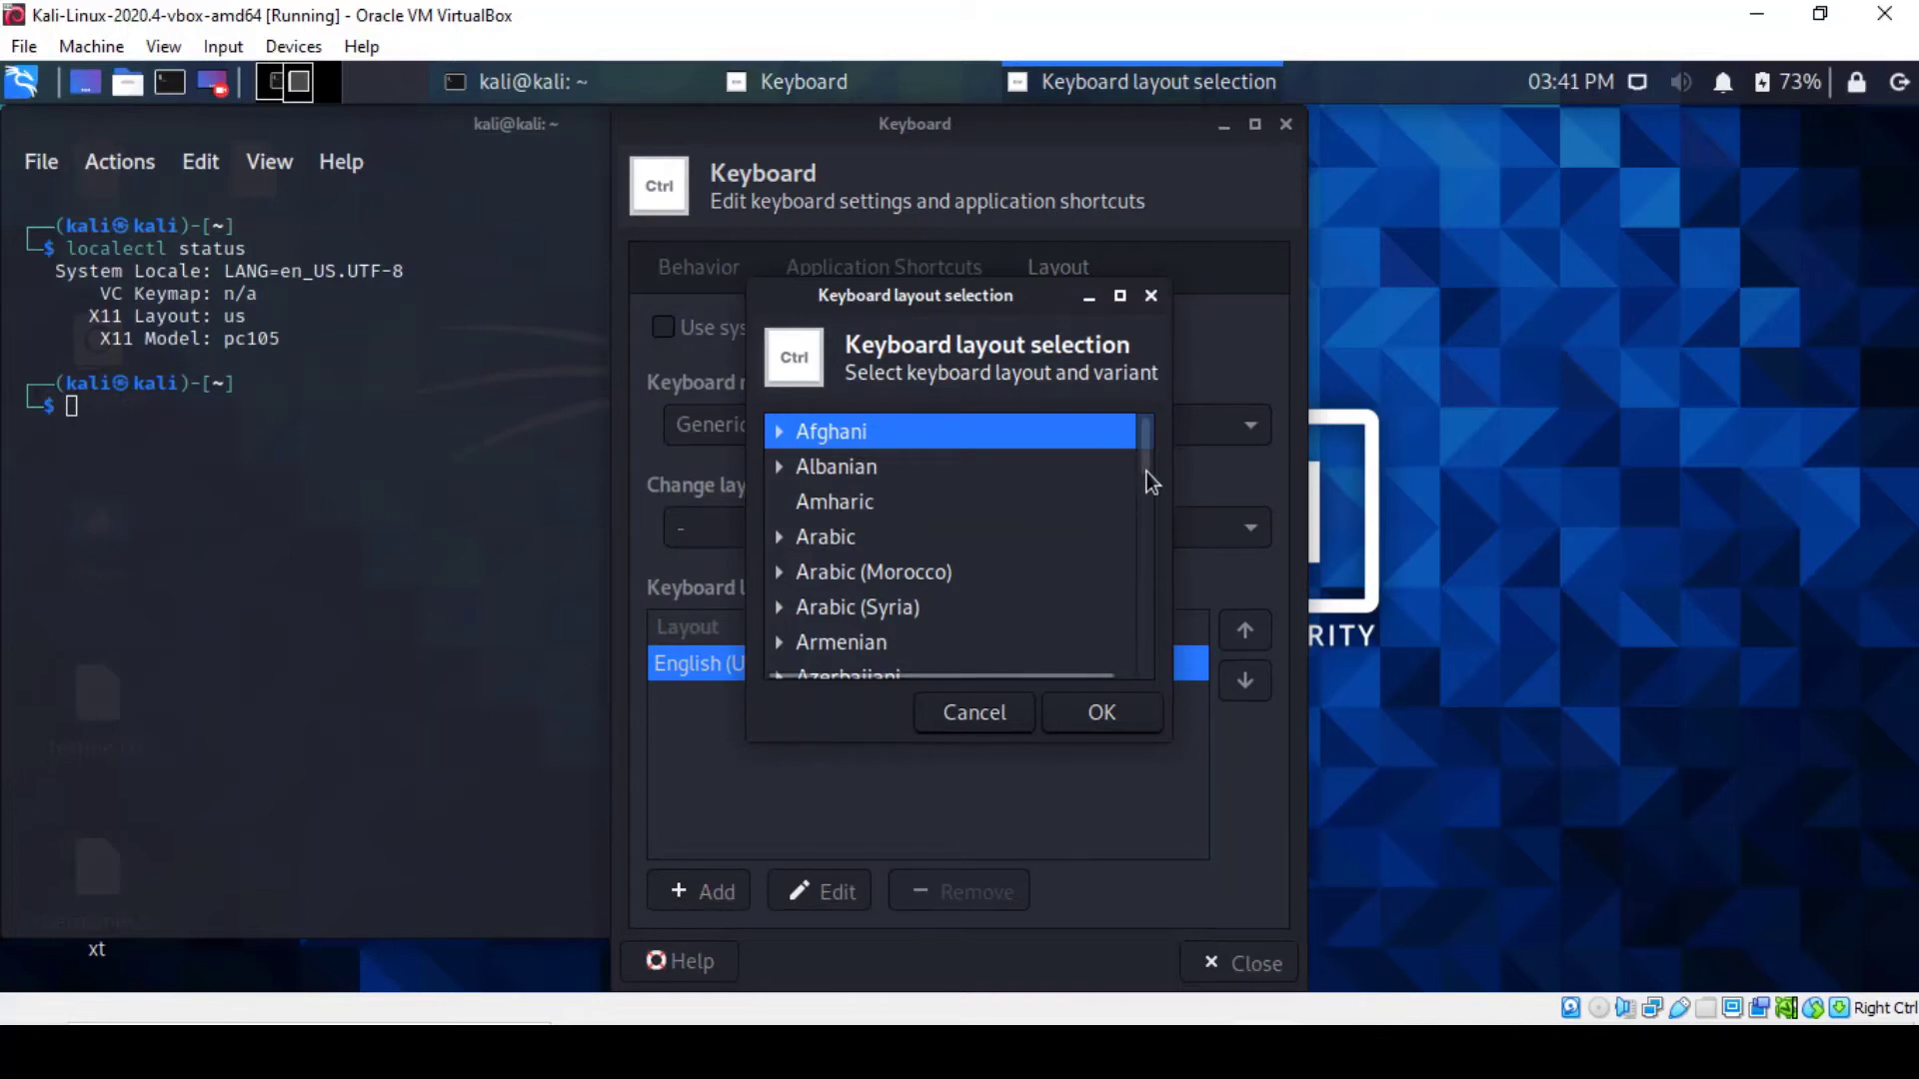
{"action": "left_click_drag", "start_coordinate": [1148, 464], "coordinate": [1143, 524]}
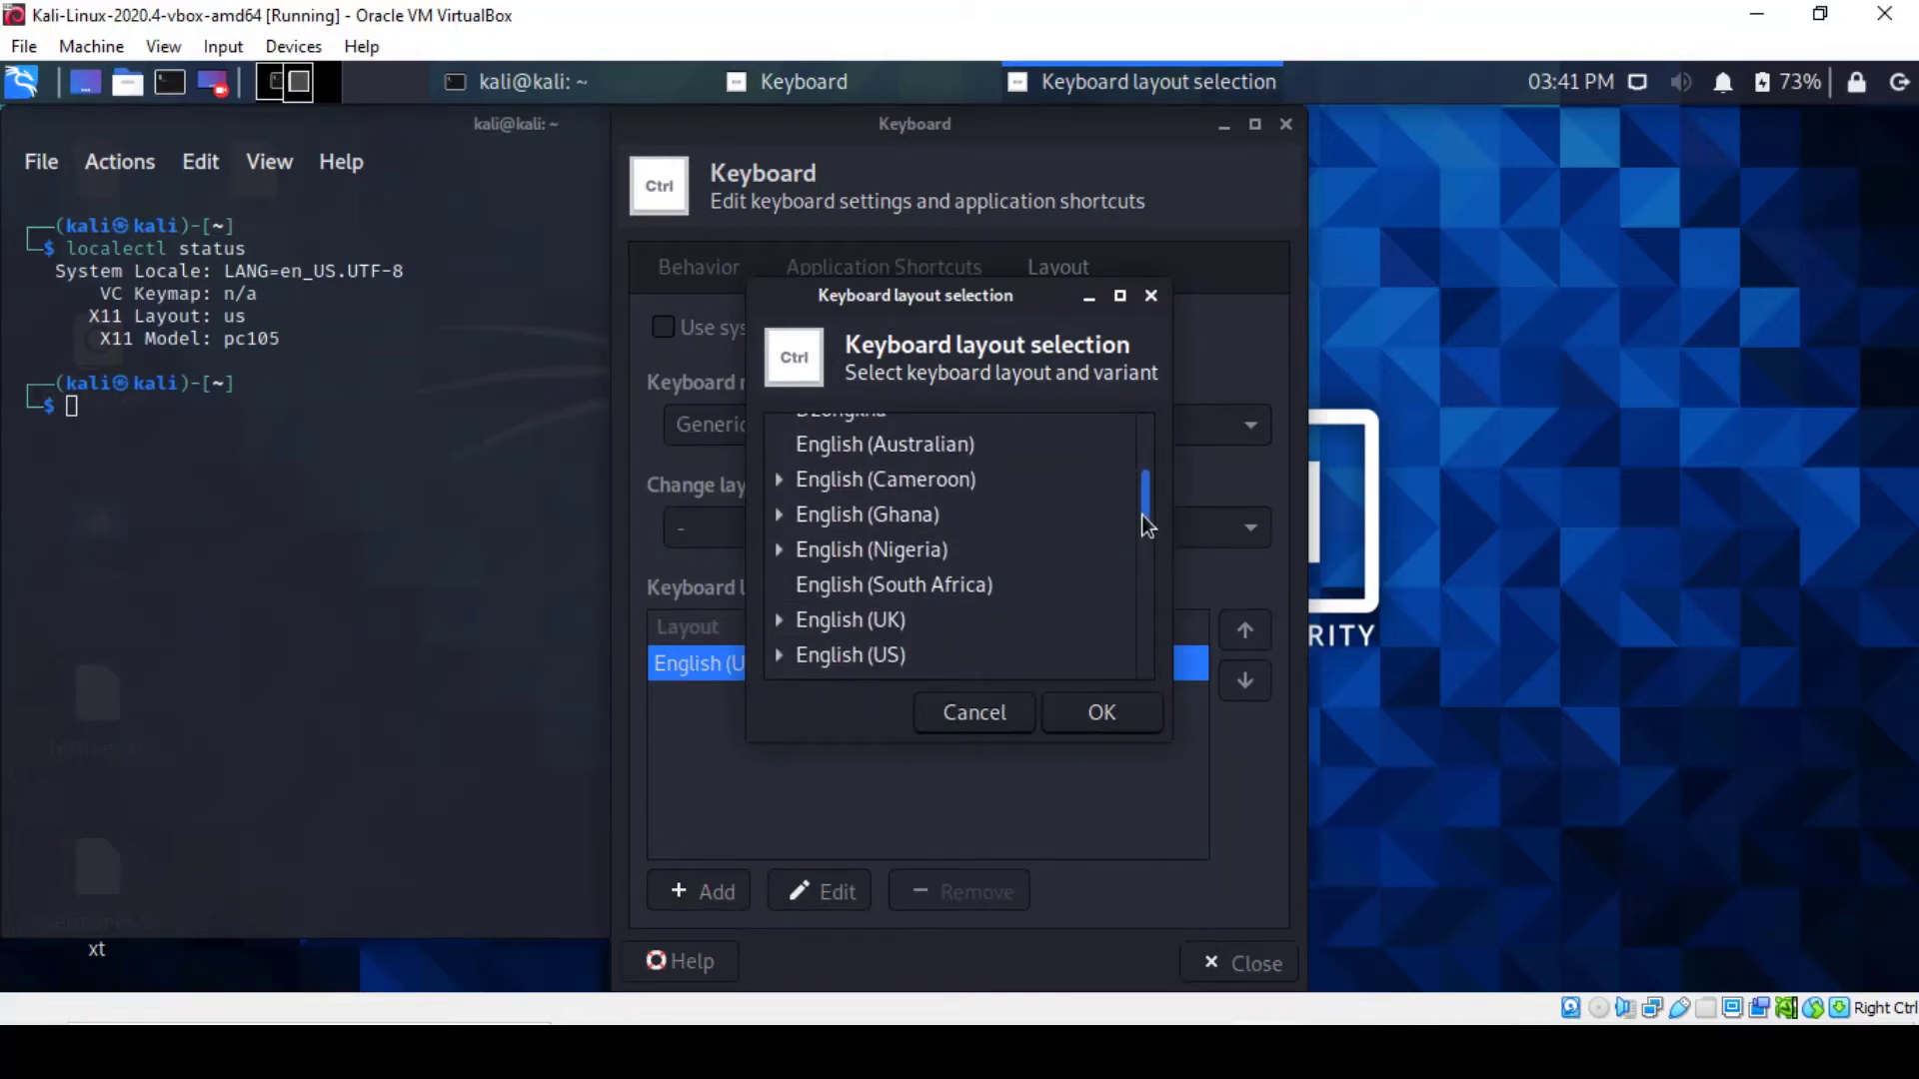
{"action": "scroll", "coordinate": [1141, 517], "scroll_direction": "down", "scroll_amount": 1}
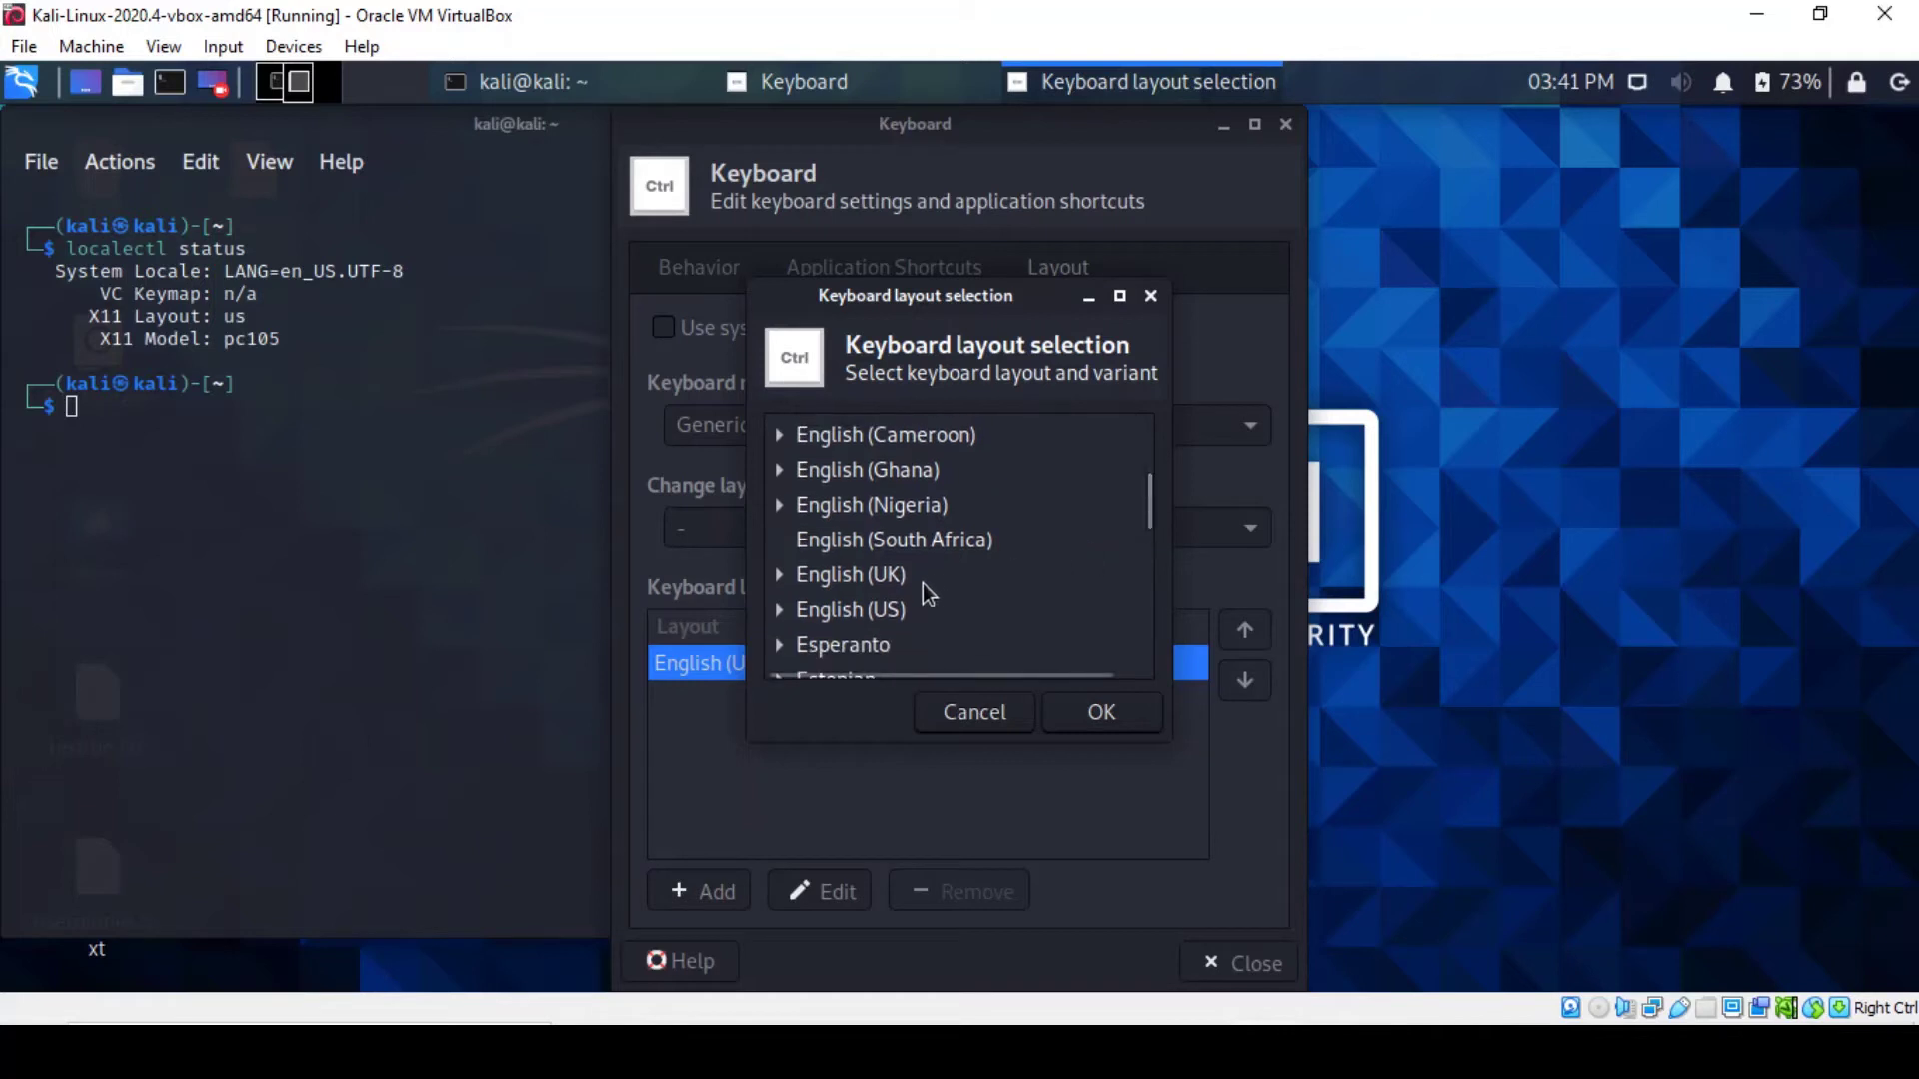
{"action": "left_click", "coordinate": [856, 585]}
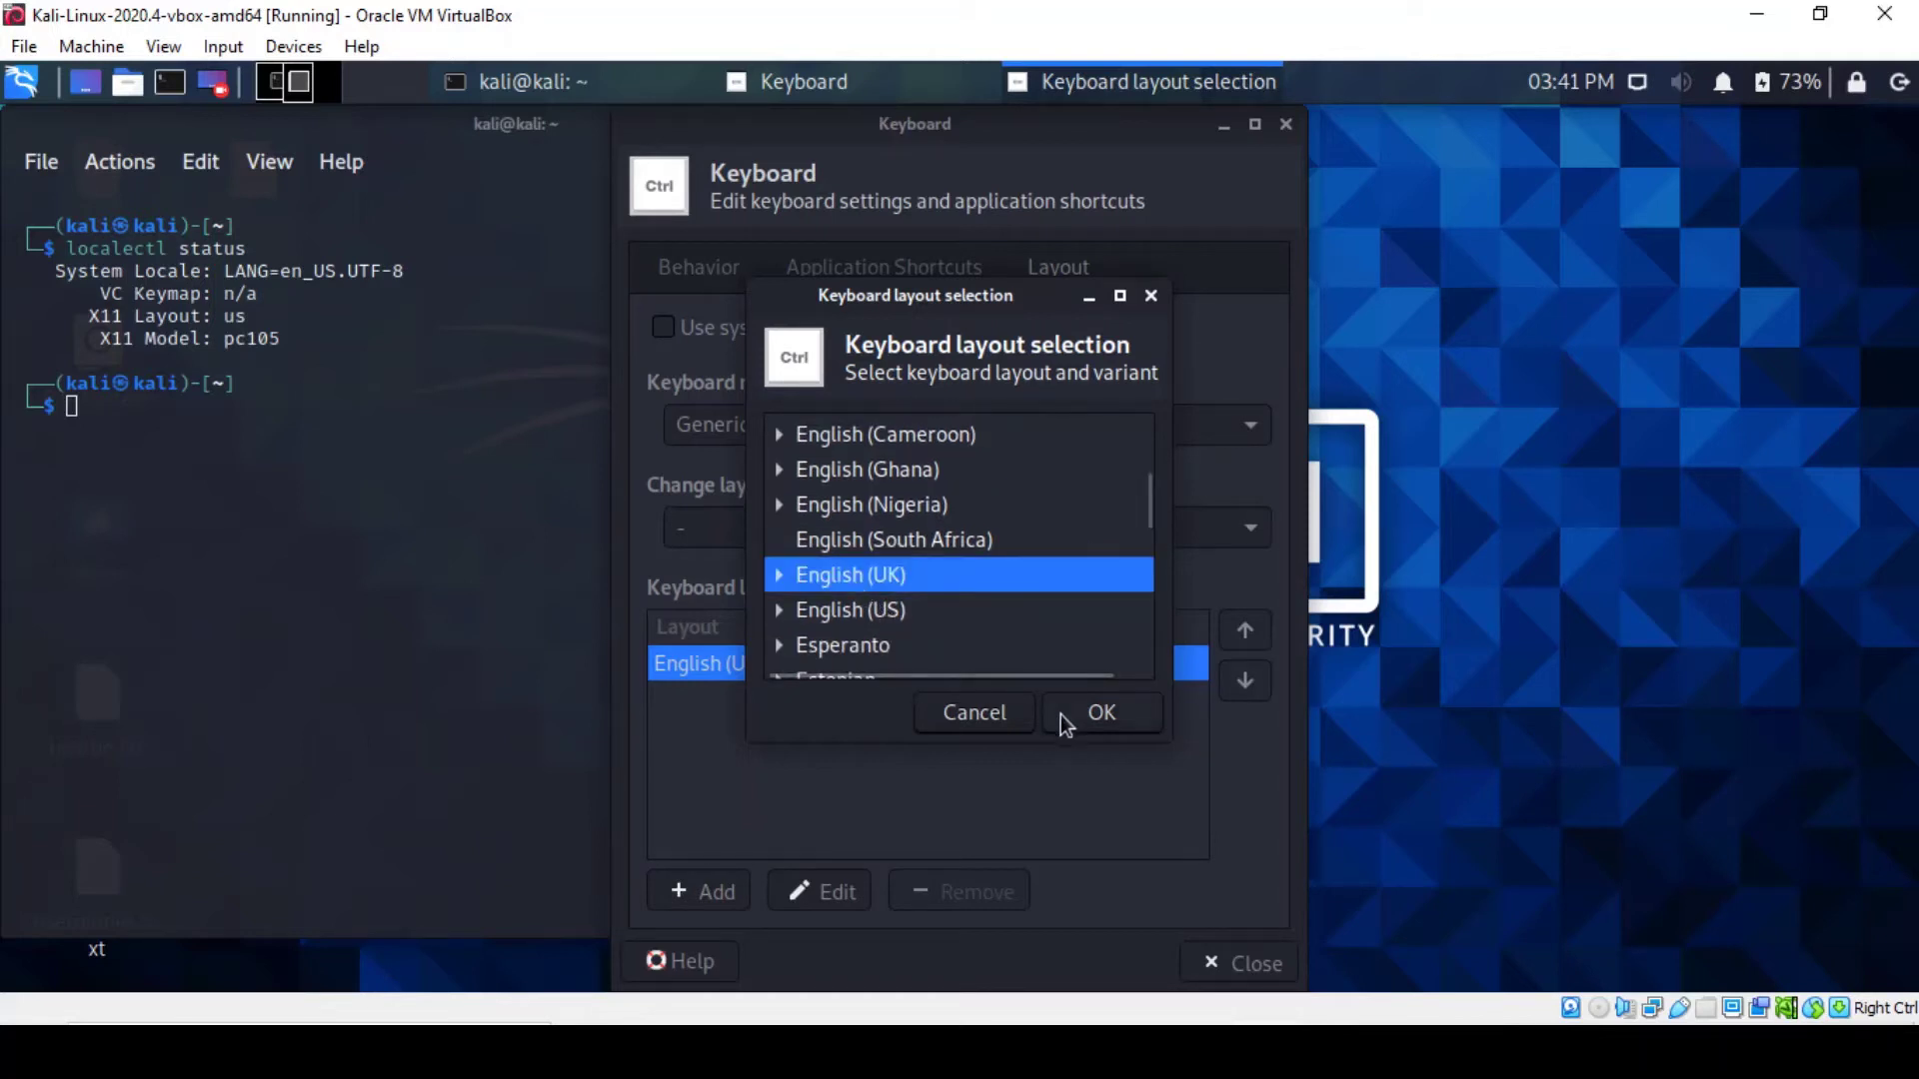
{"action": "left_click", "coordinate": [1099, 713]}
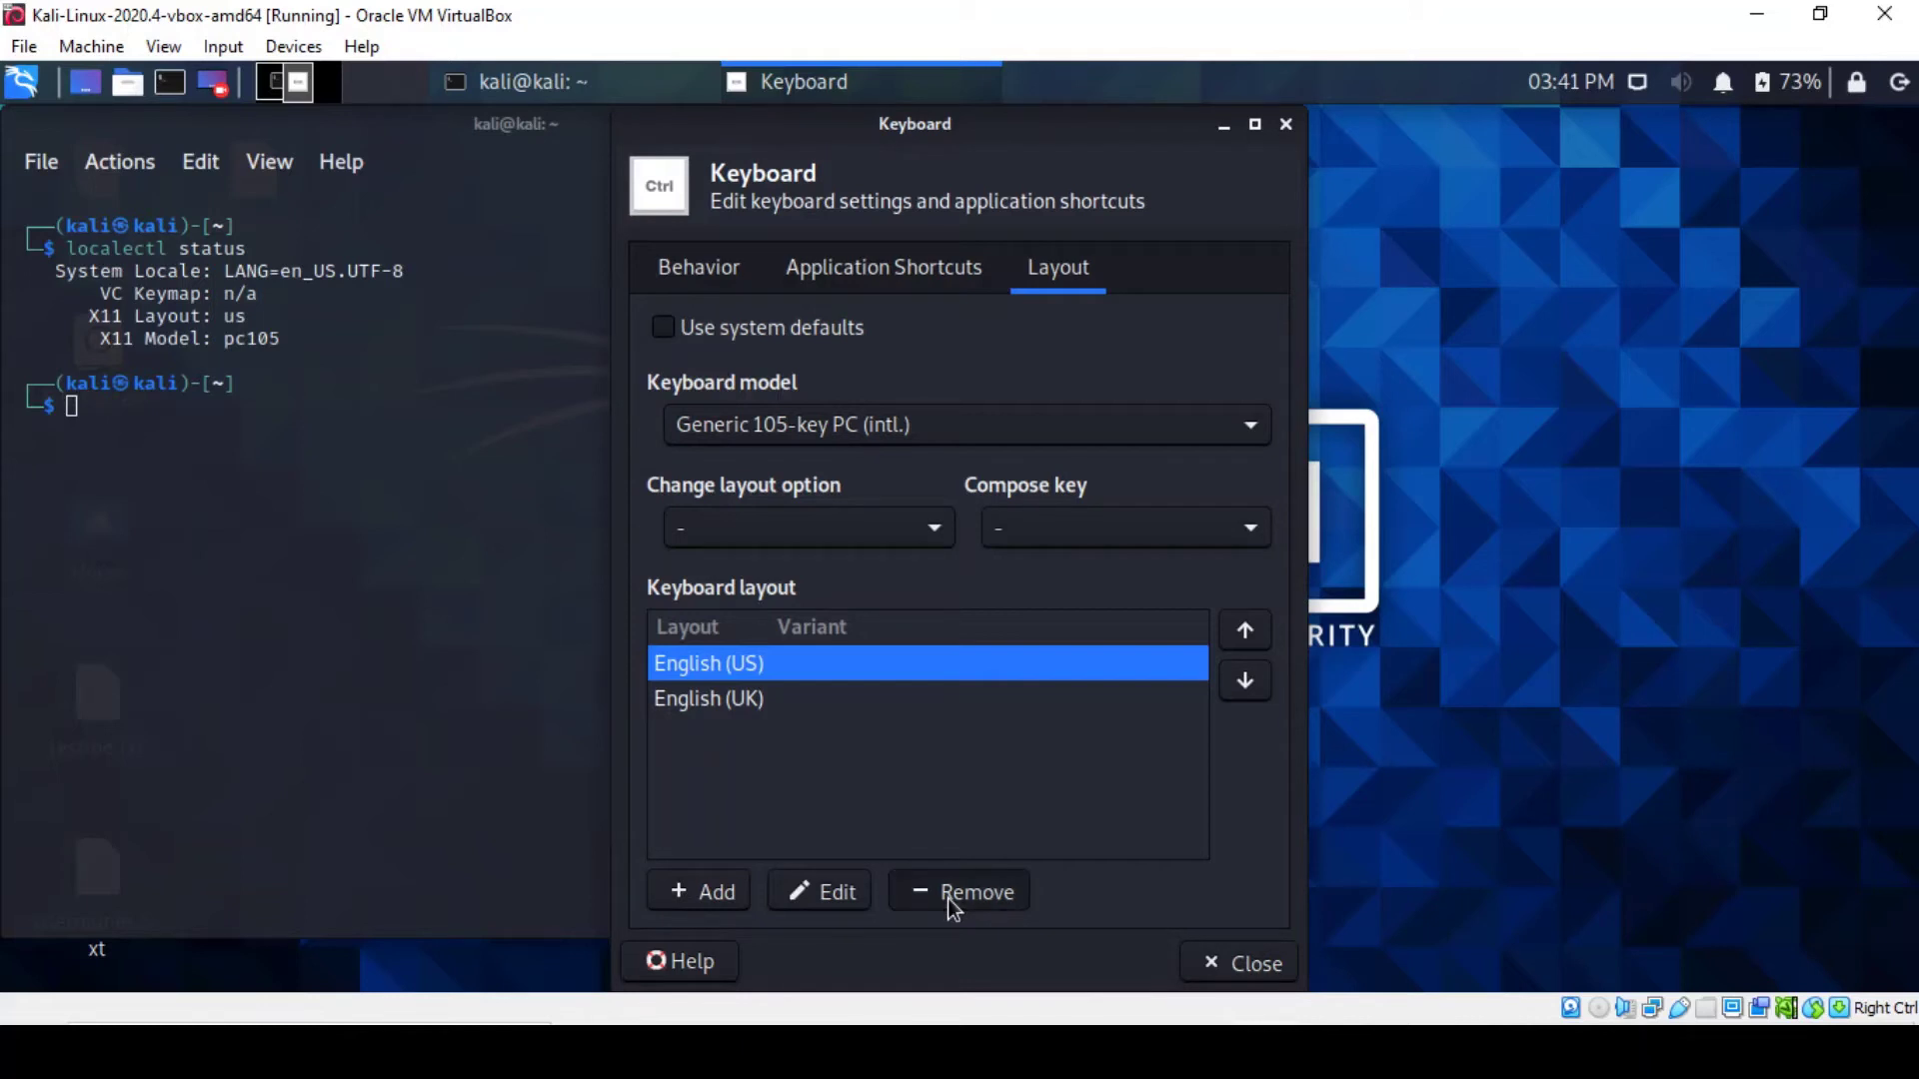
{"action": "left_click", "coordinate": [948, 899]}
{"action": "left_click", "coordinate": [1241, 962]}
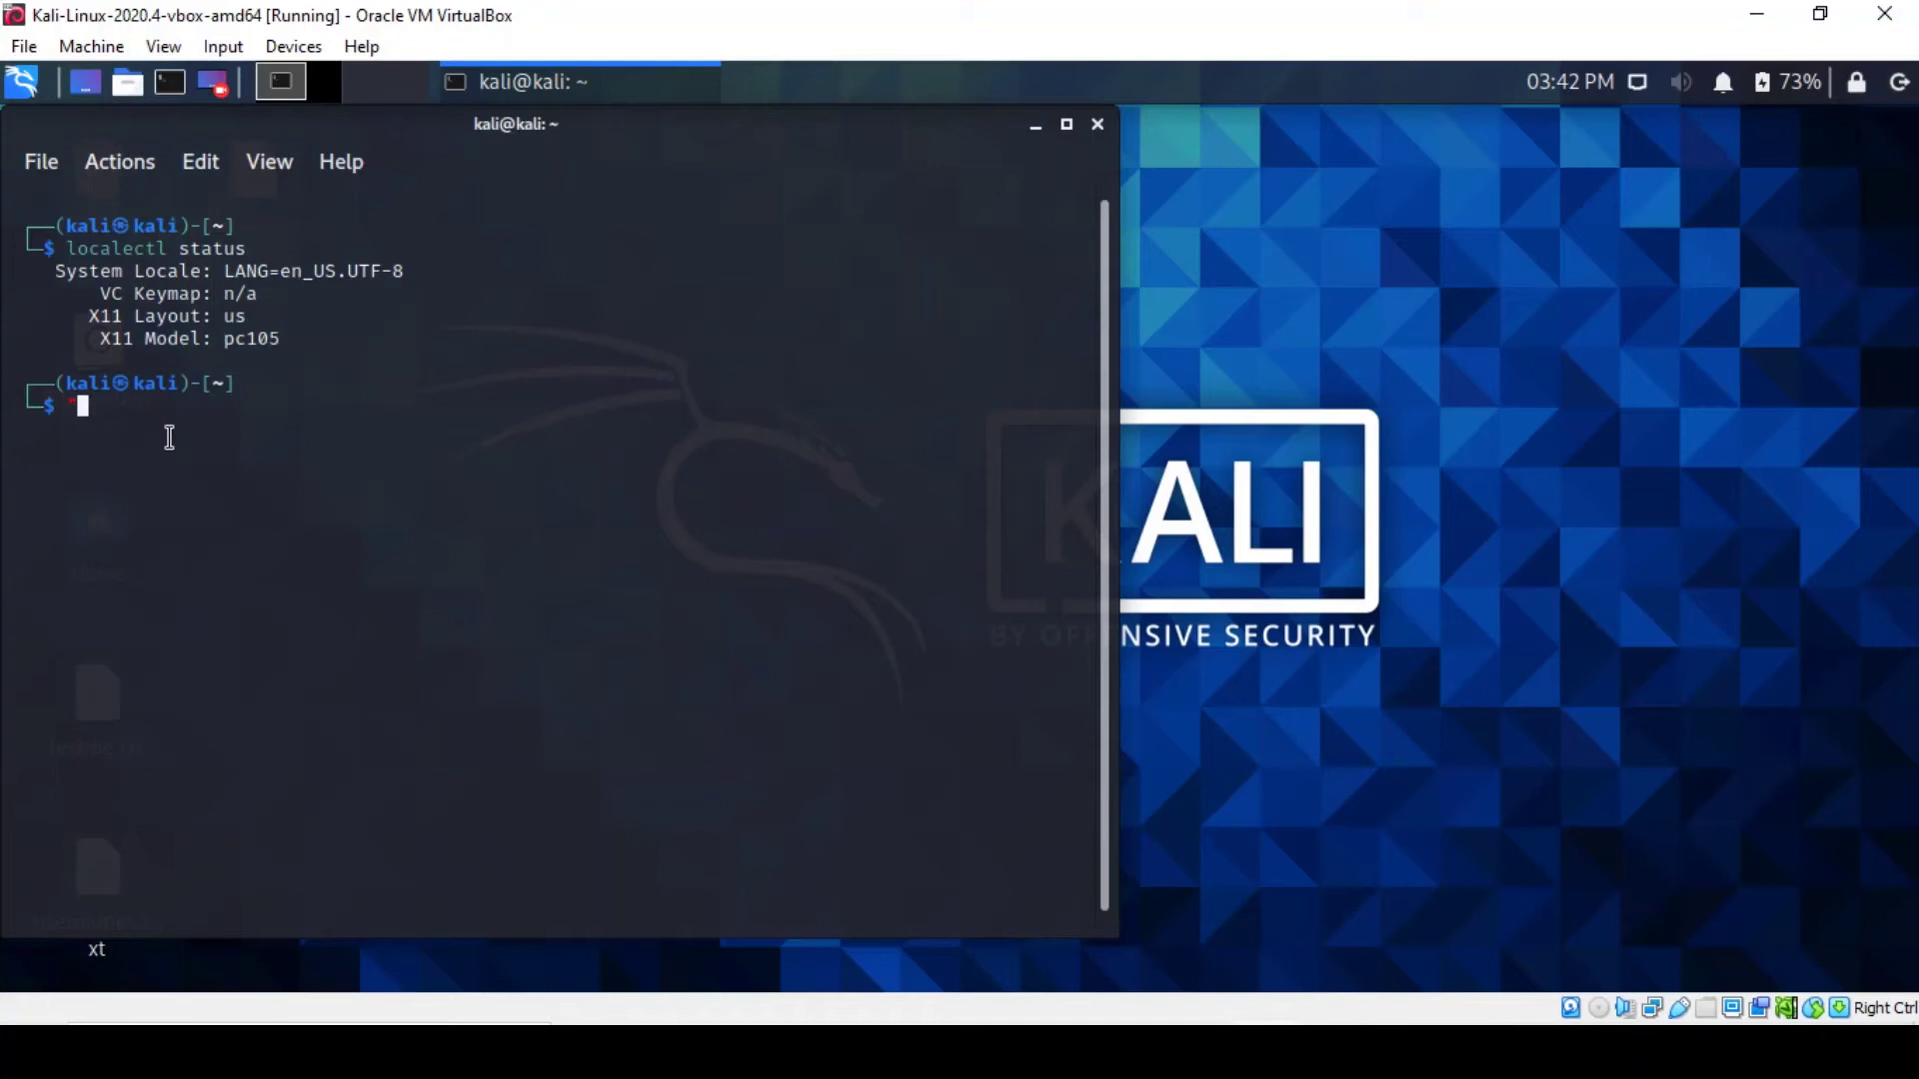
{"action": "type", "text": "-"}
{"action": "type", "text": " |"}
{"action": "type", "text": "x"}
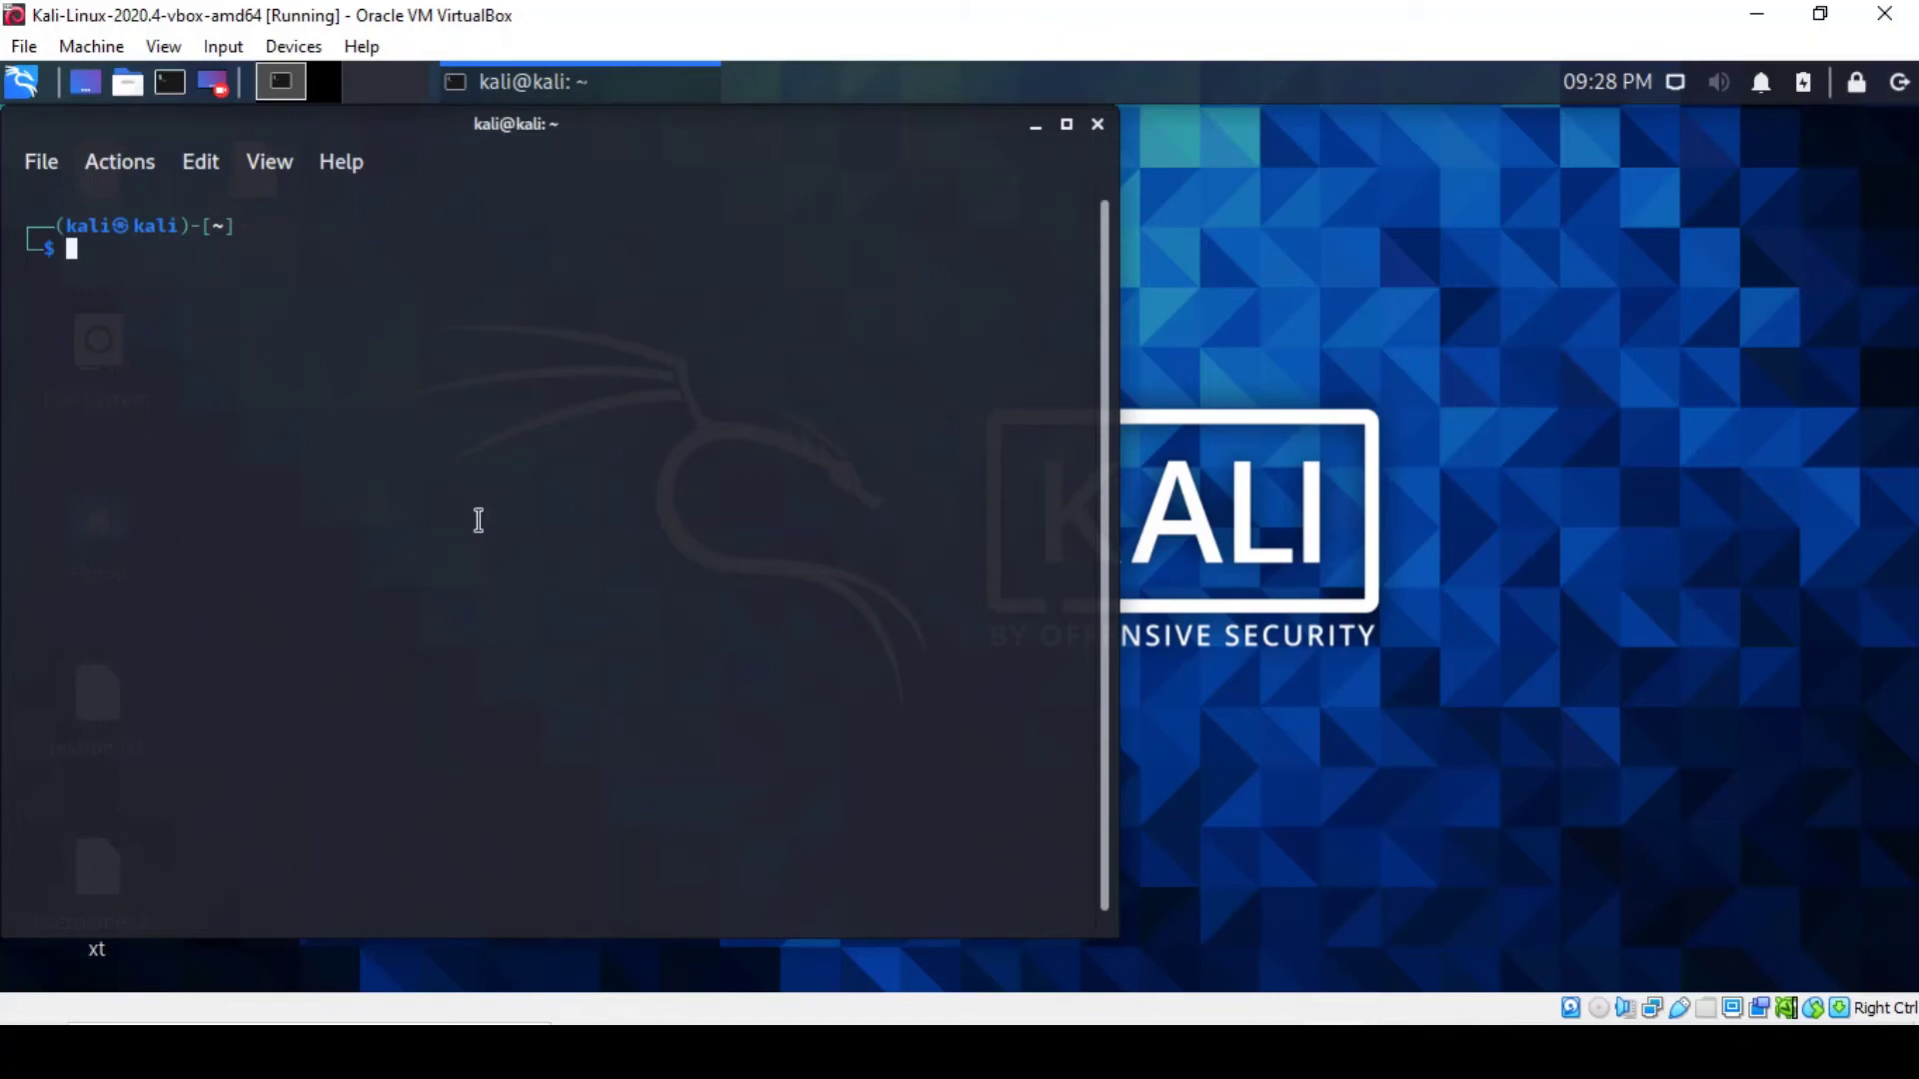
{"action": "type", "text": "tim"}
Step: Run timedatectl status, showing the America/New_York time zone and an unsynchronized clock
{"action": "key", "text": "Right"}
{"action": "key", "text": "Return"}
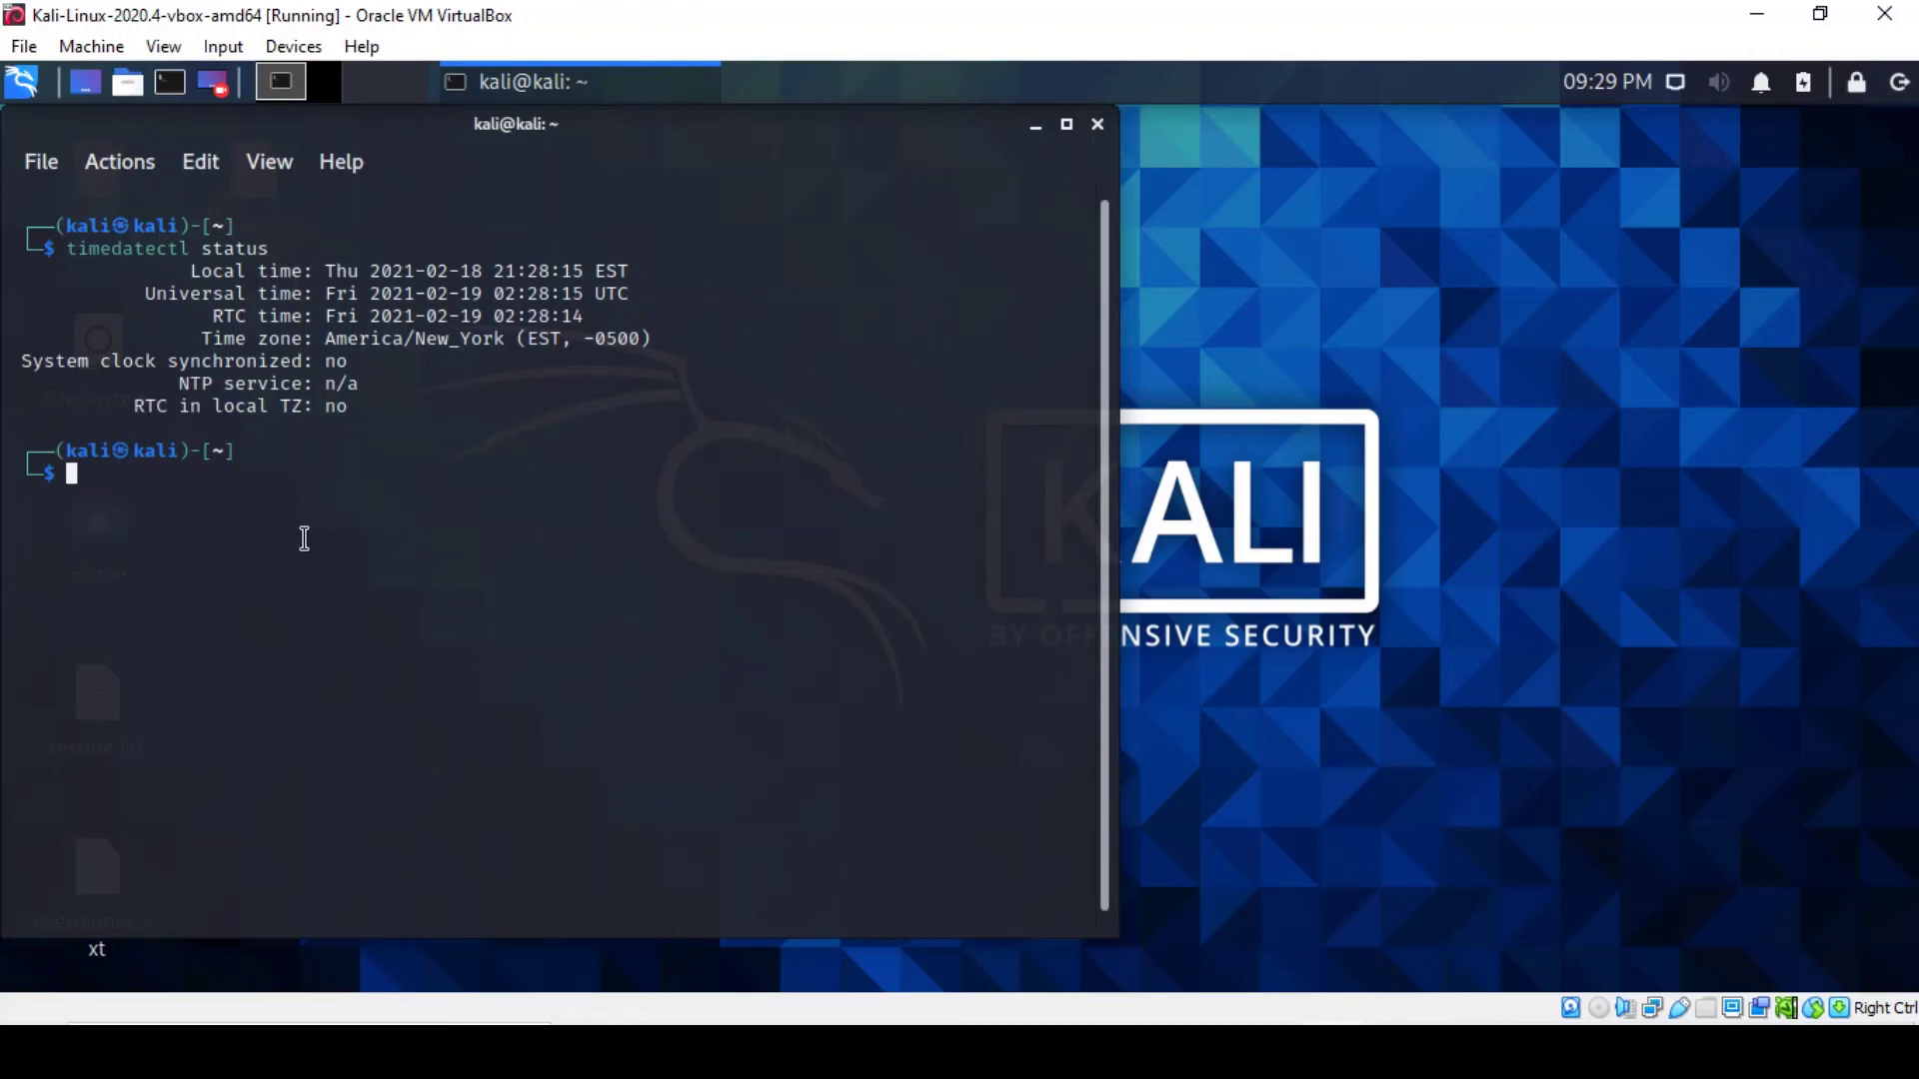
{"action": "key", "text": "ctrl+r"}
{"action": "type", "text": "su"}
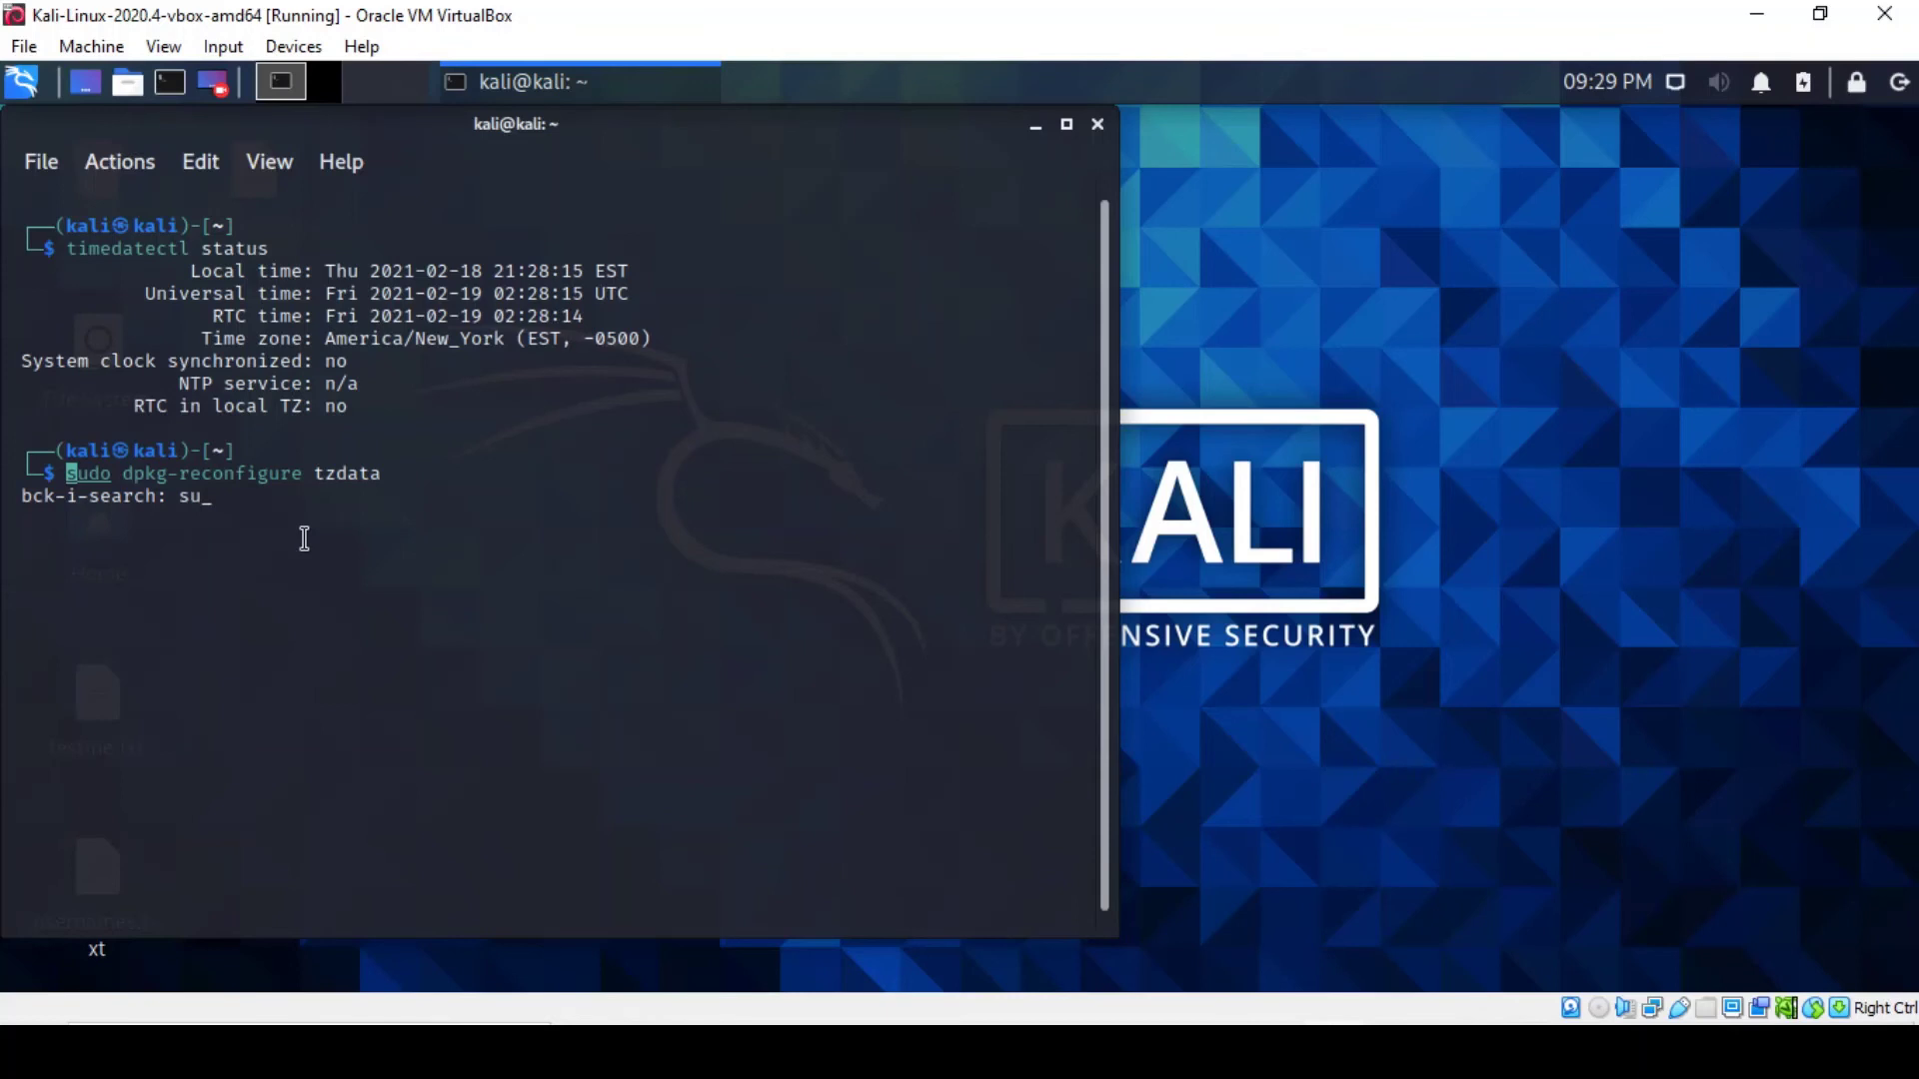
Step: Run the recalled sudo dpkg-reconfigure tzdata command to show the geographic area list
{"action": "key", "text": "End"}
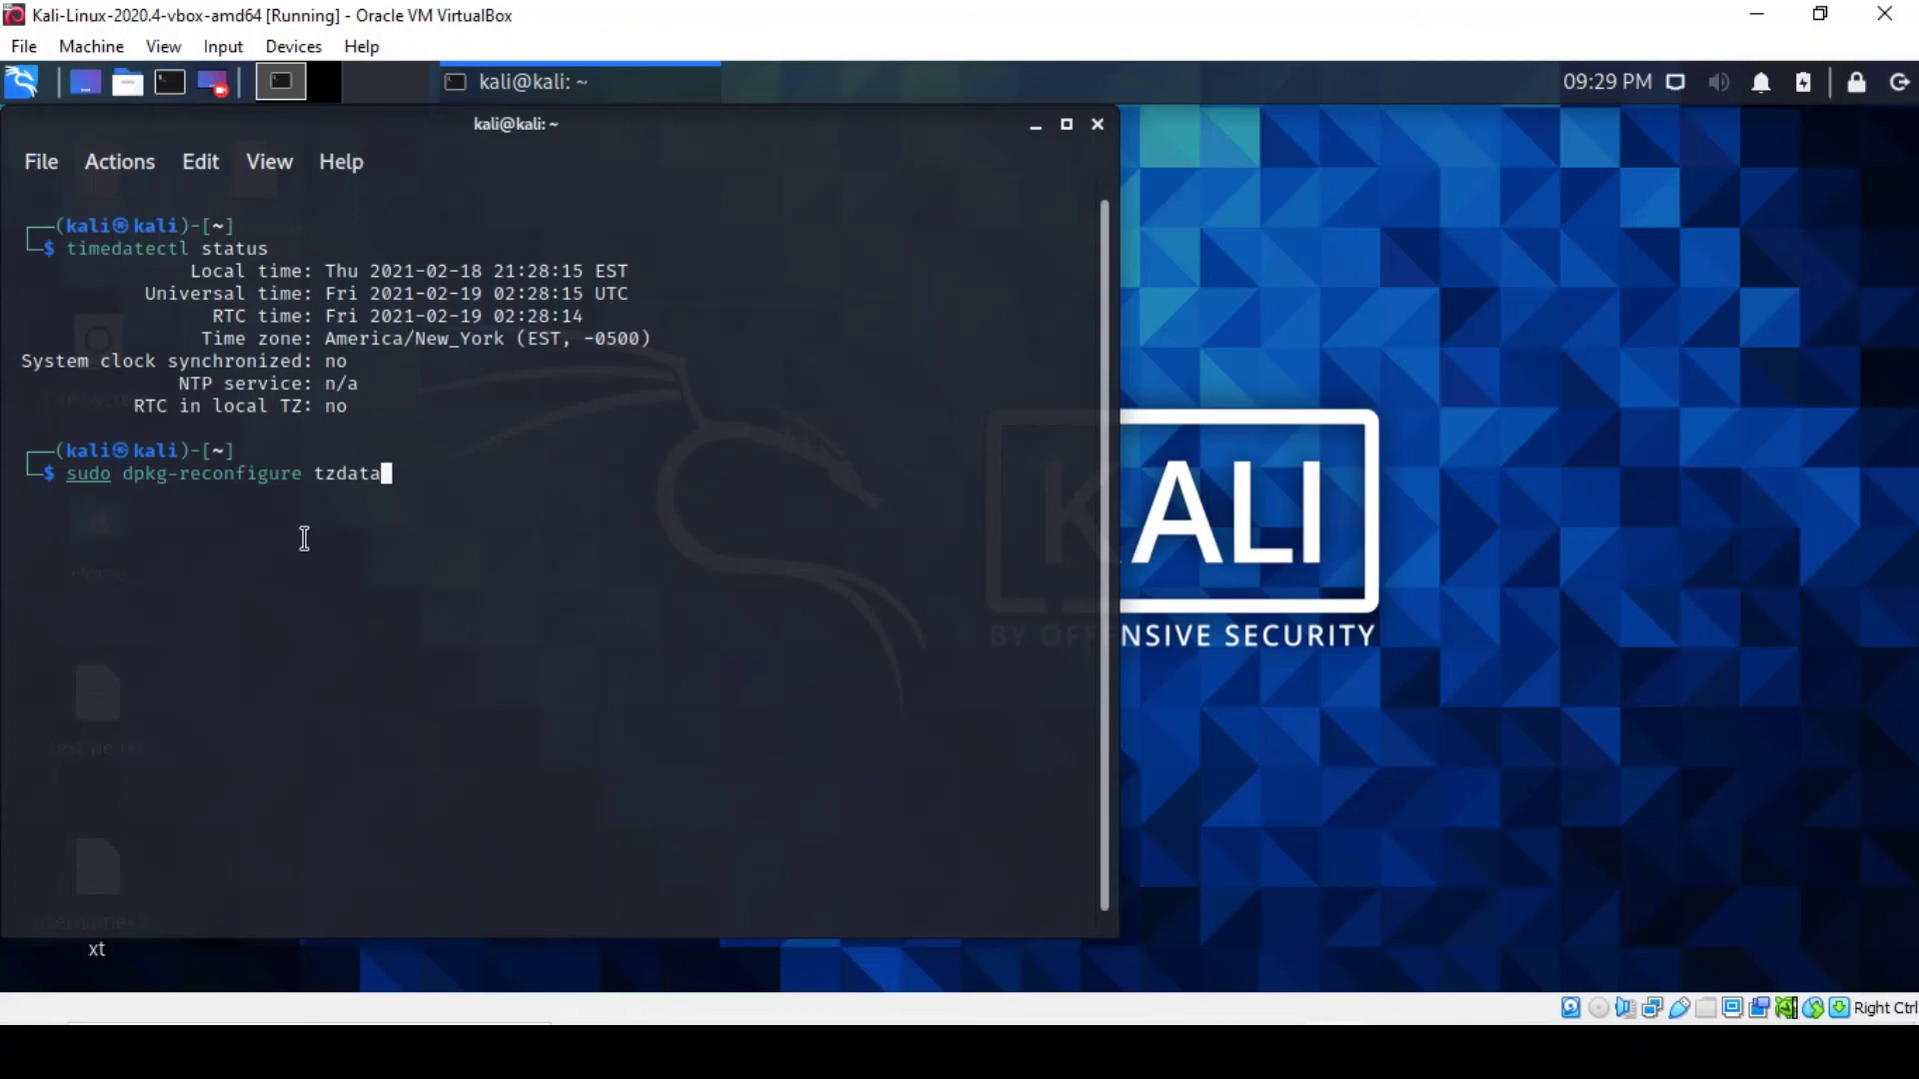
{"action": "key", "text": "Return"}
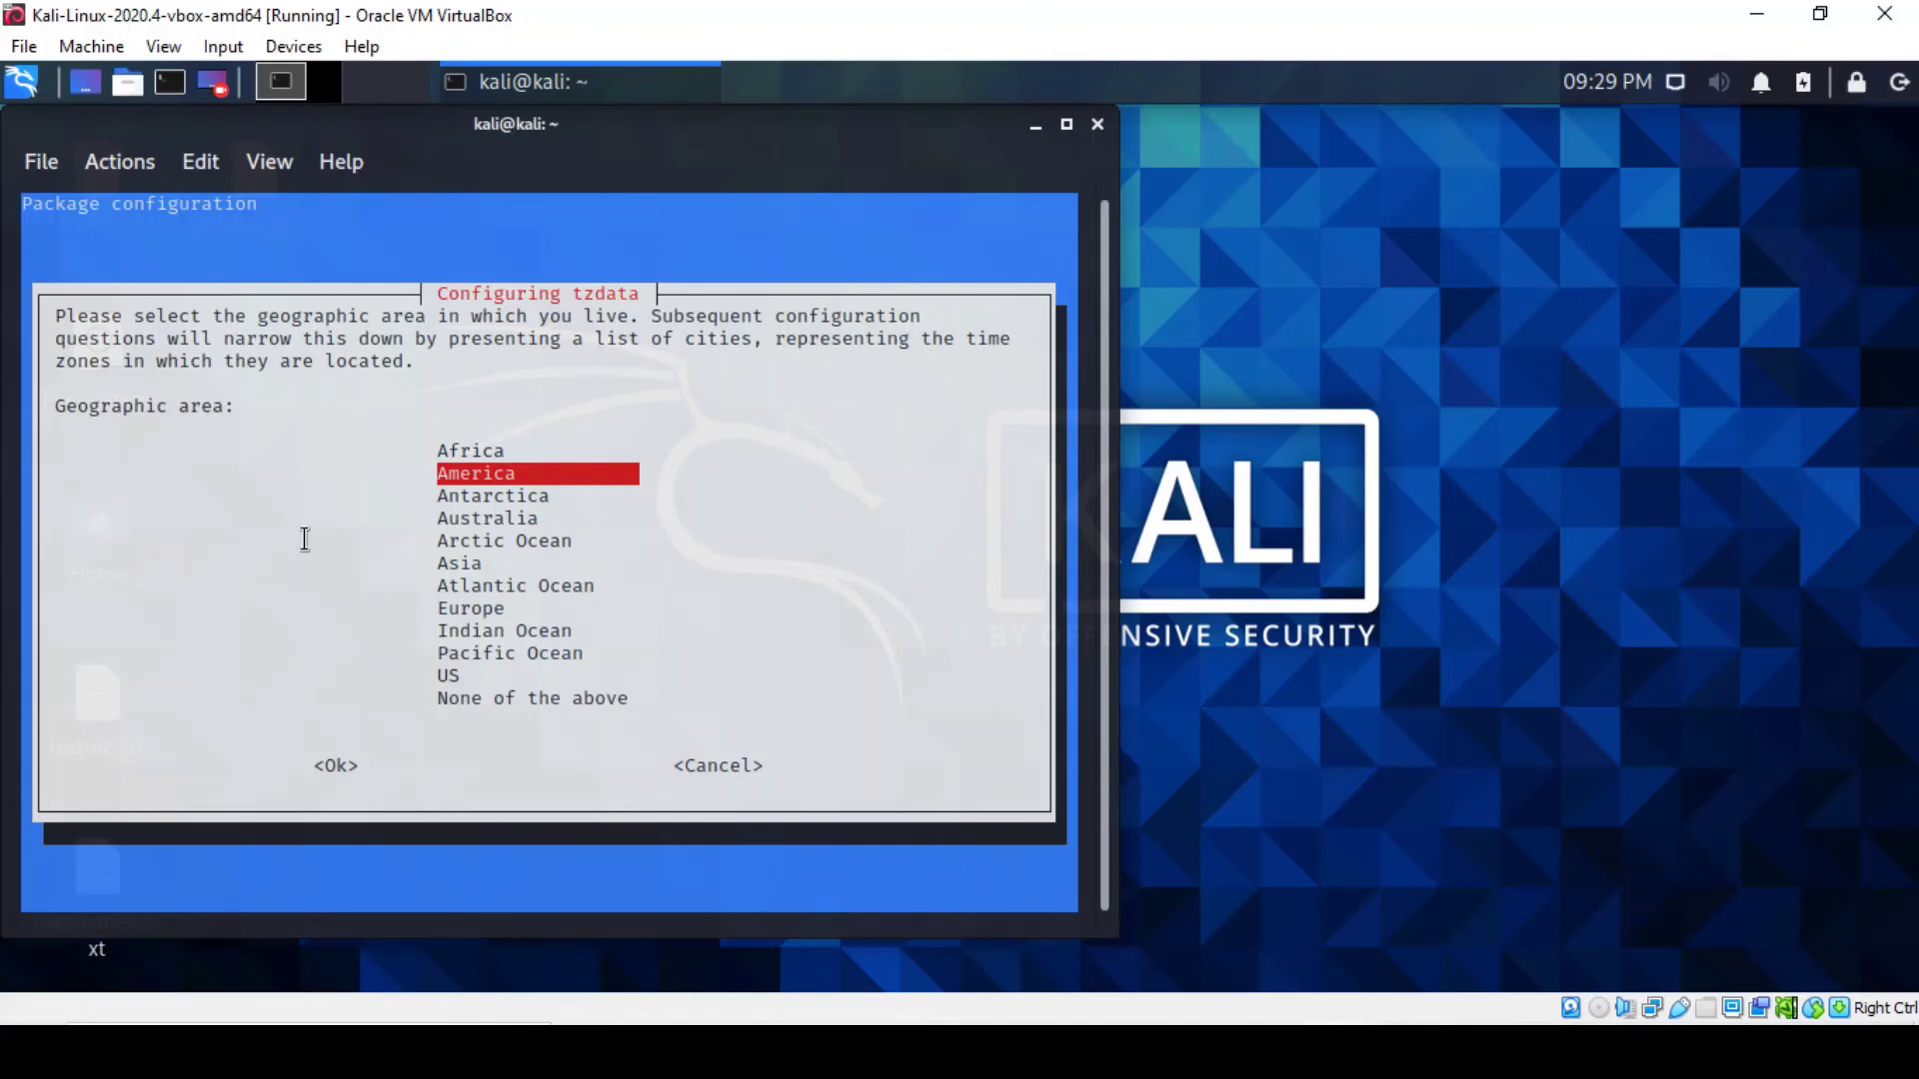
Step: Choose Europe as the geographic area and London as the time zone city
{"action": "key", "text": "Down"}
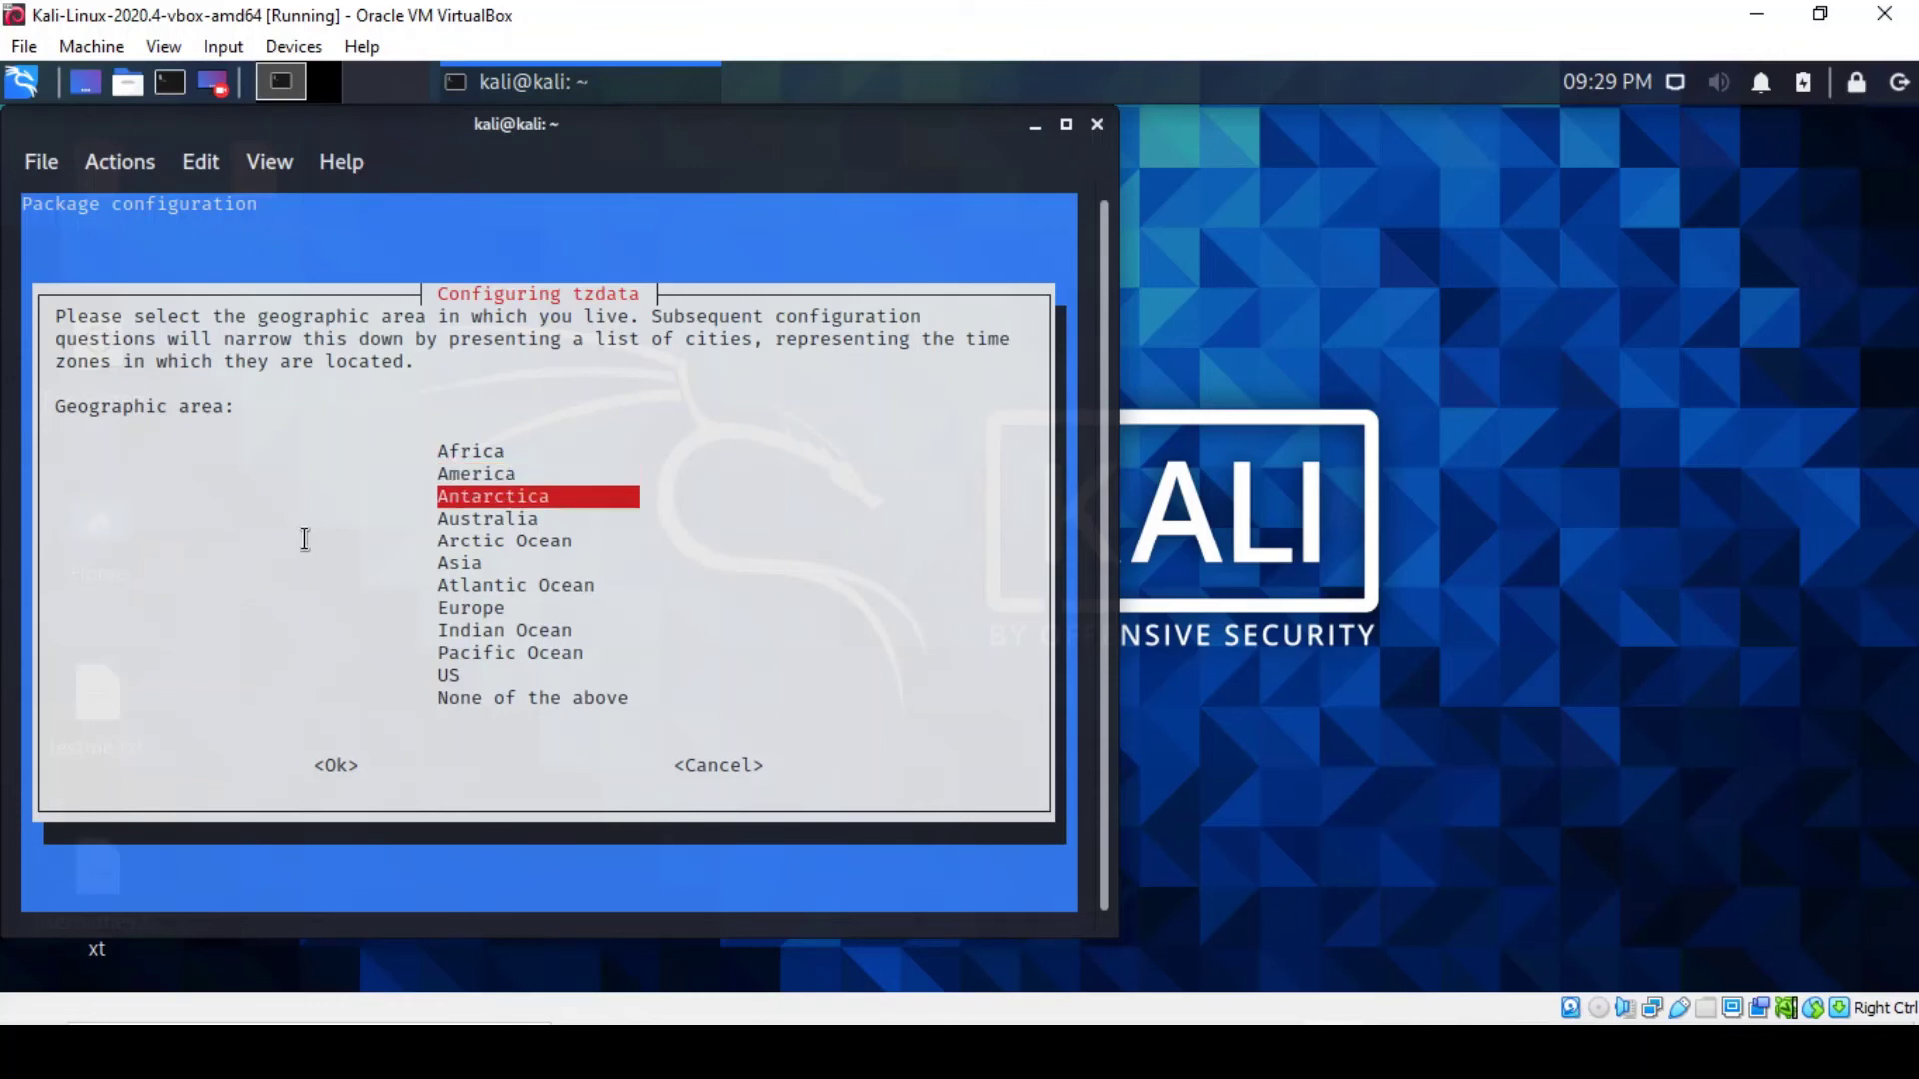
{"action": "key", "text": "Down"}
{"action": "key", "text": "Down"}
{"action": "key", "text": "Down"}
{"action": "key", "text": "Down"}
{"action": "key", "text": "Down"}
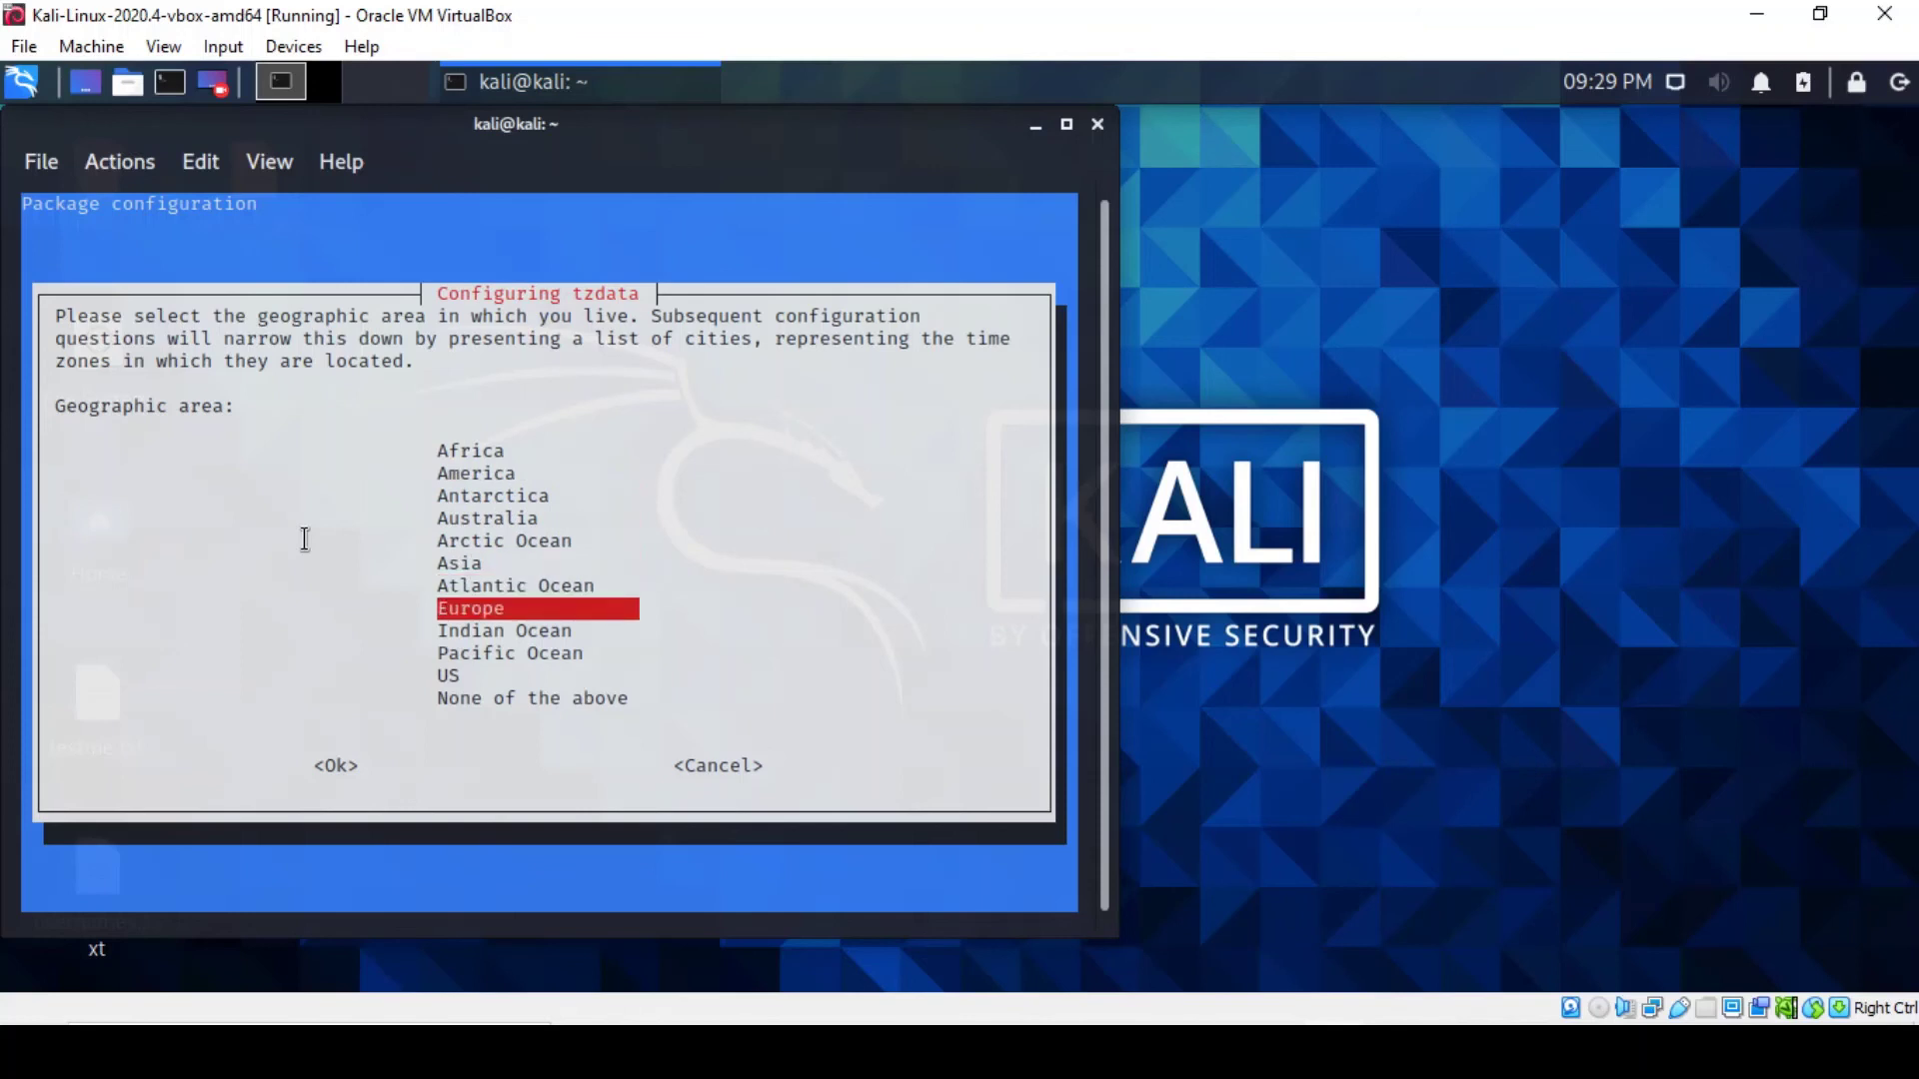
{"action": "key", "text": "Tab"}
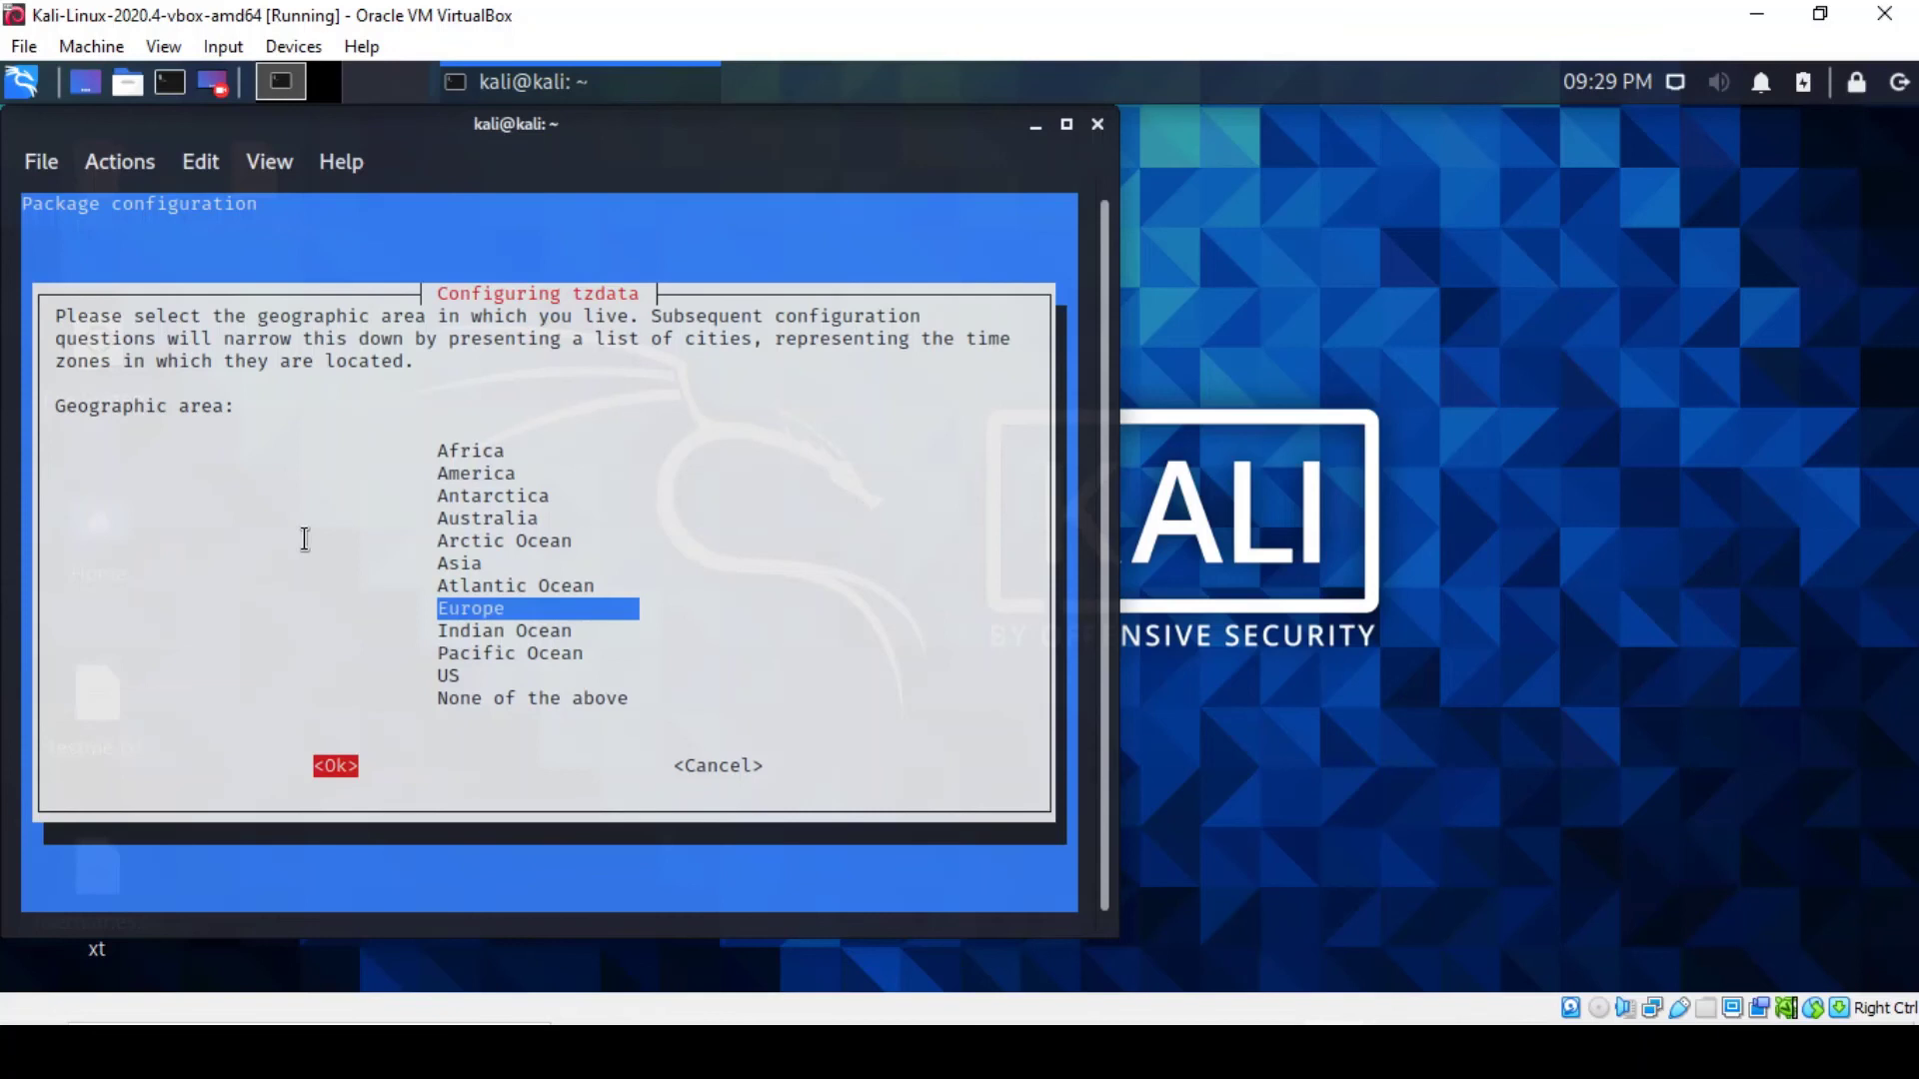
{"action": "key", "text": "Return"}
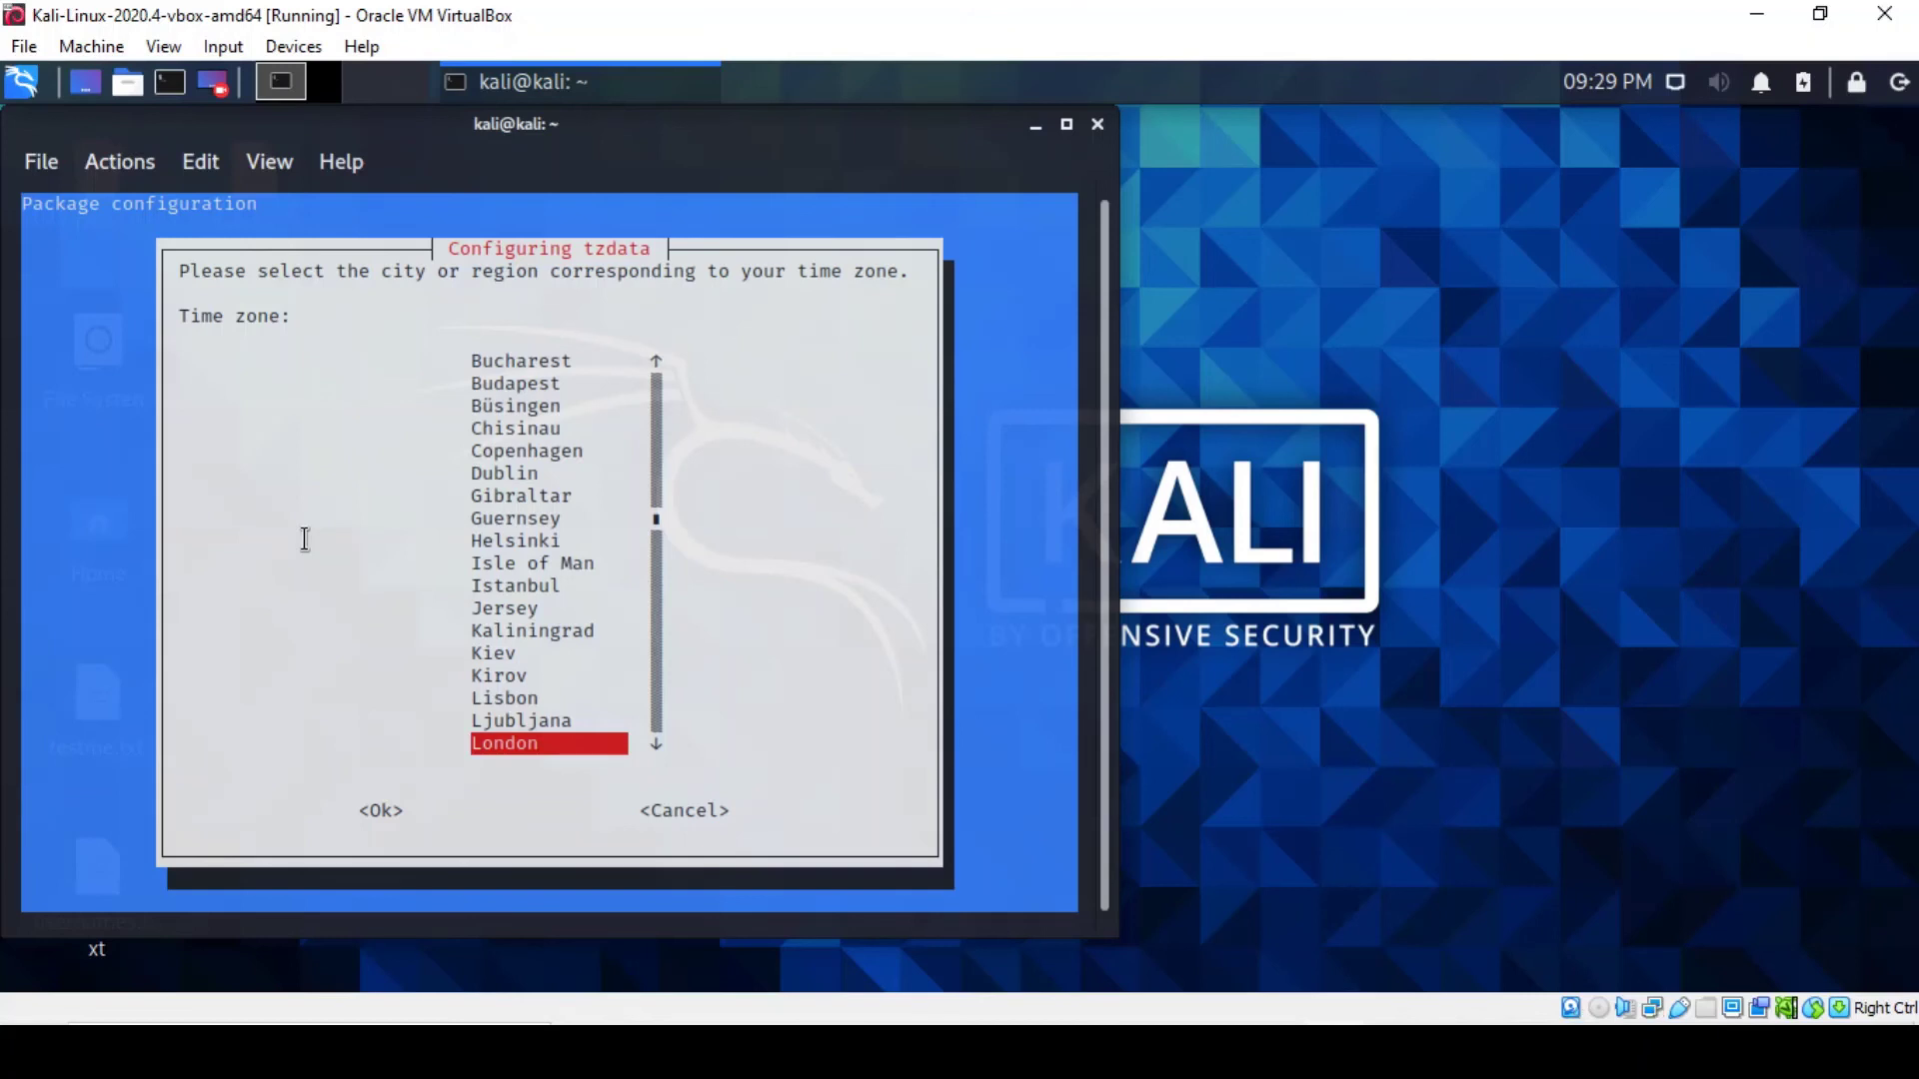
{"action": "key", "text": "Return"}
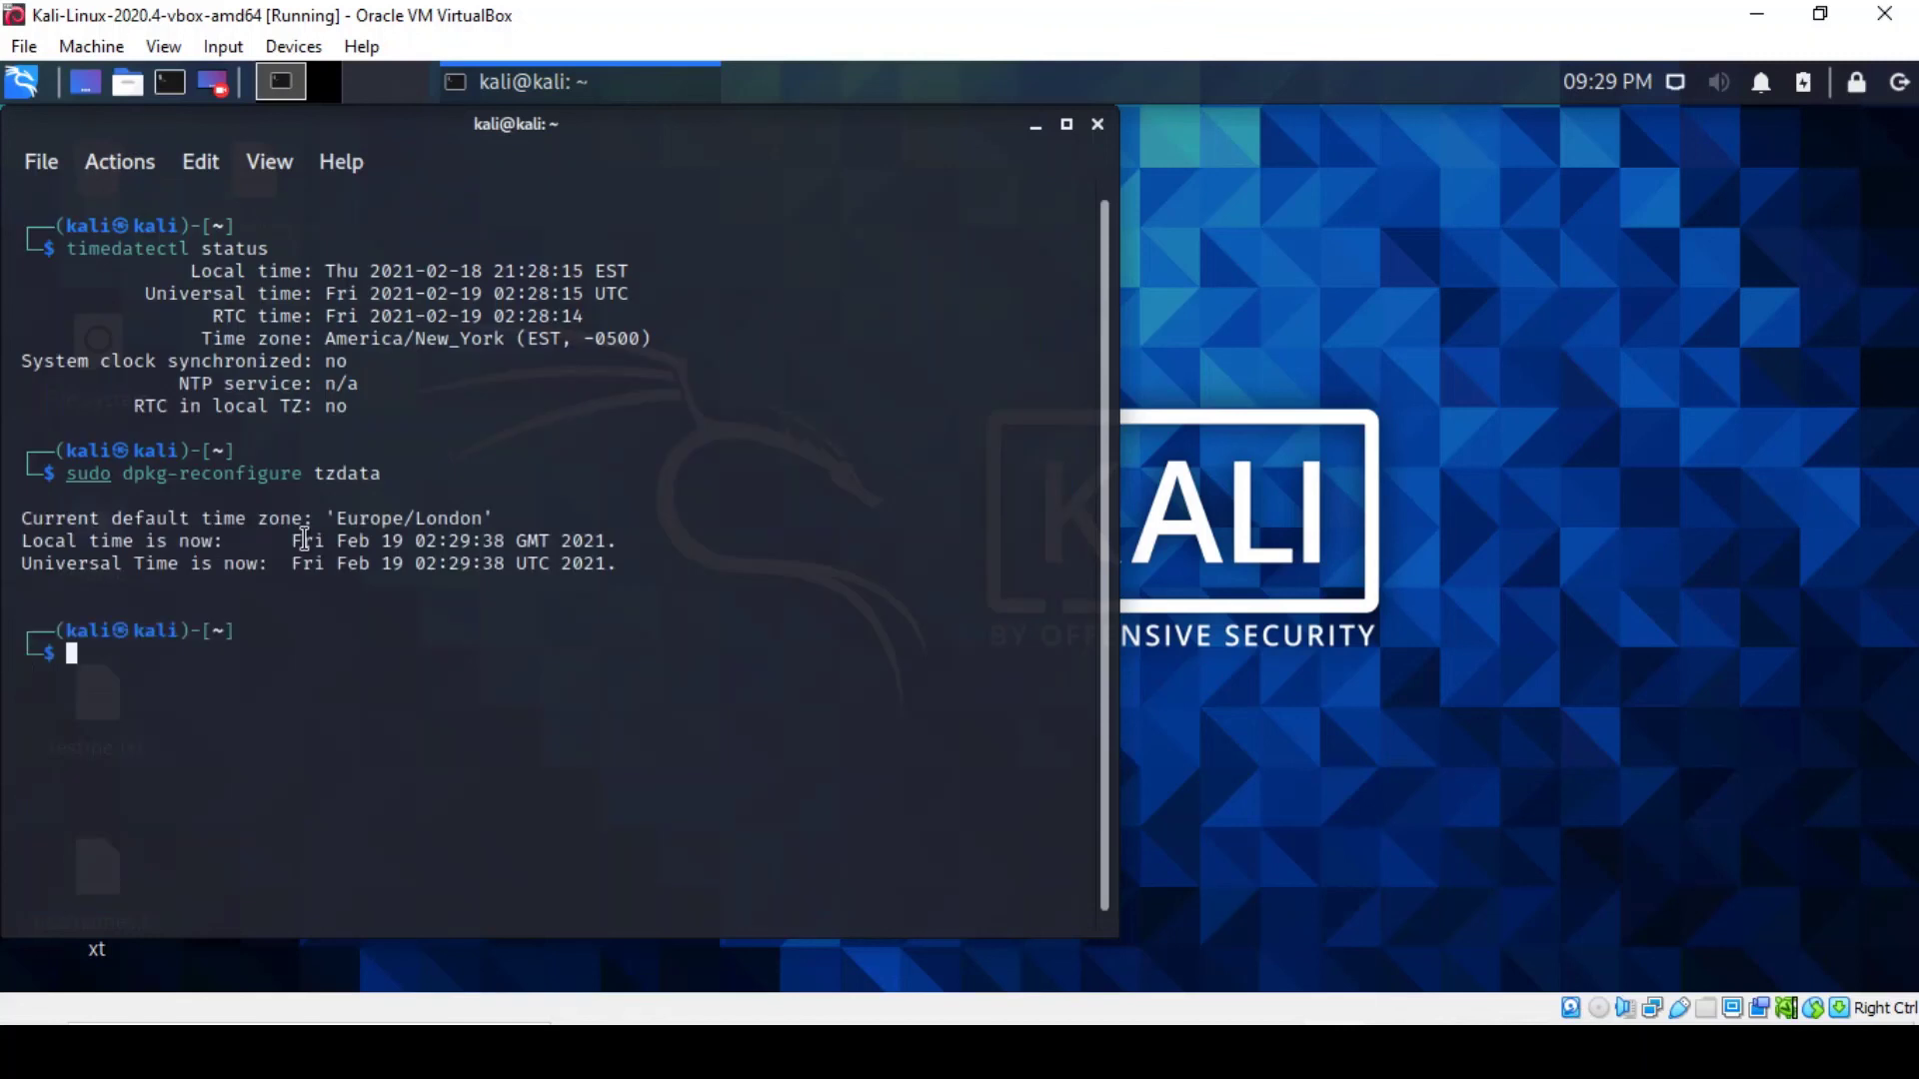